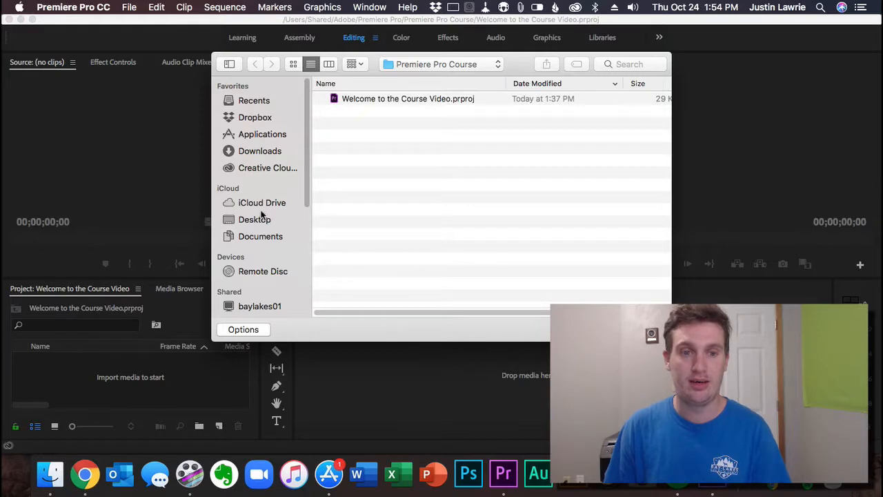
# Step: Show the contents of the Documents folder in the project file browser
pyautogui.click(263, 238)
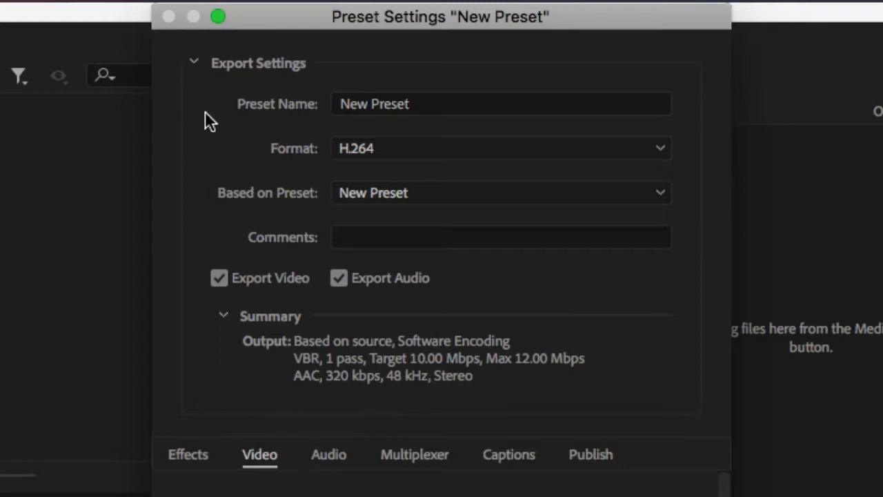
# Step: Set the new preset's format to QuickTime and check the presets it can be based on
pyautogui.click(374, 147)
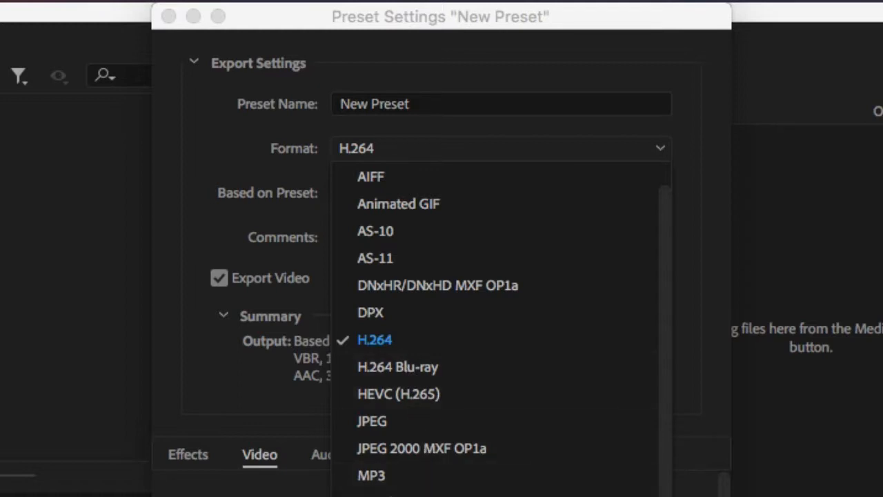
pyautogui.click(381, 496)
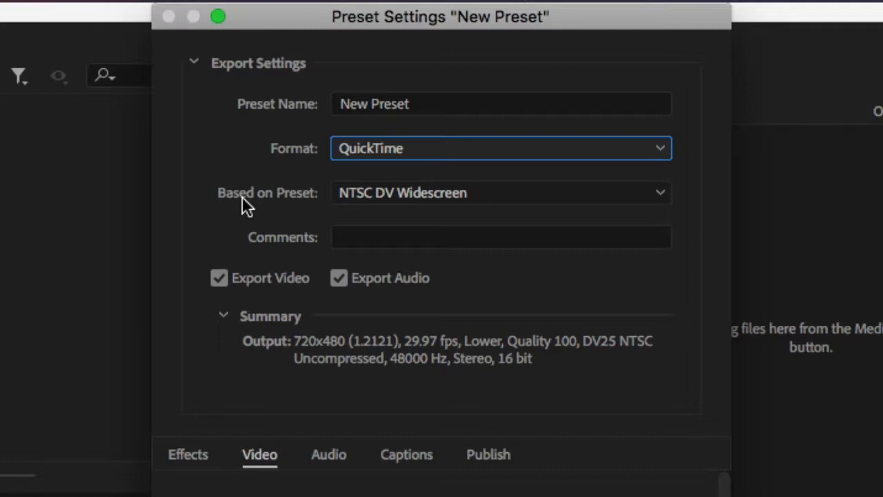
pyautogui.click(442, 197)
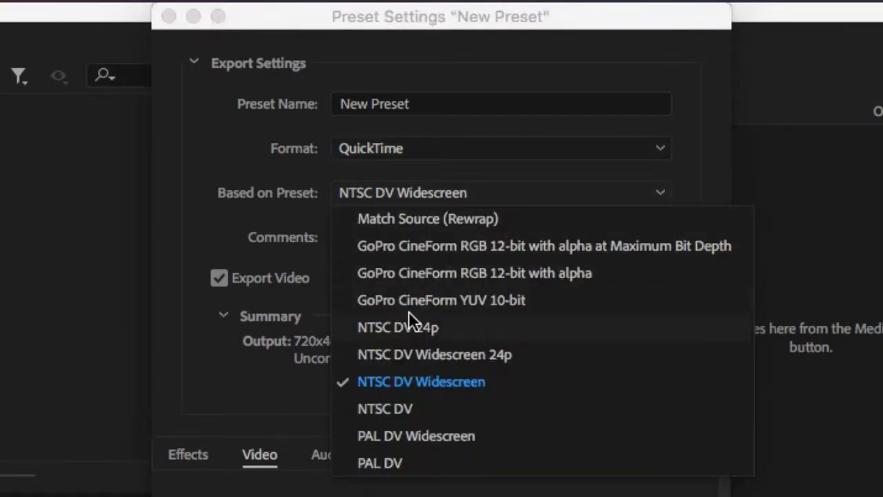
pyautogui.click(240, 201)
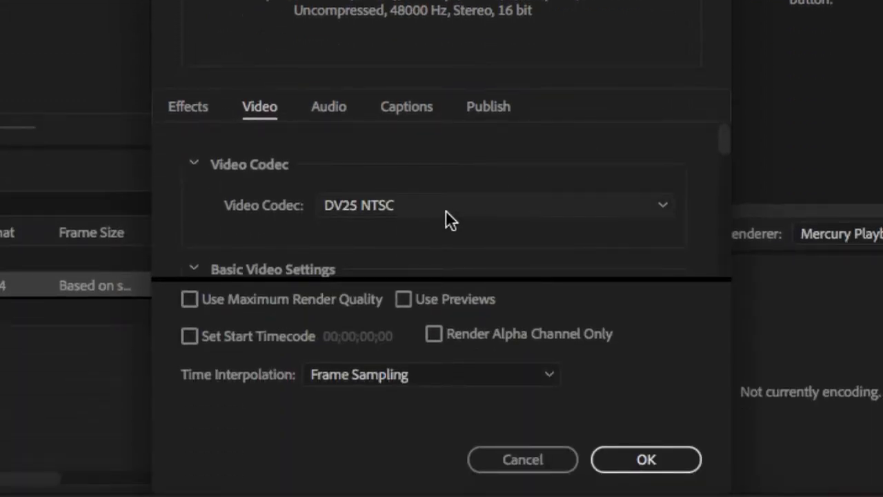
# Step: Set the video codec to GoPro CineForm and lower the quality to 1
pyautogui.click(446, 210)
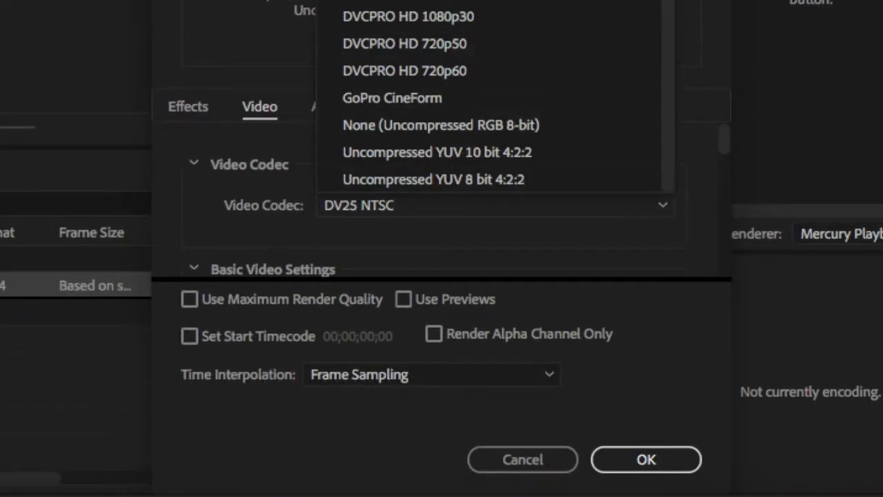
pyautogui.click(465, 97)
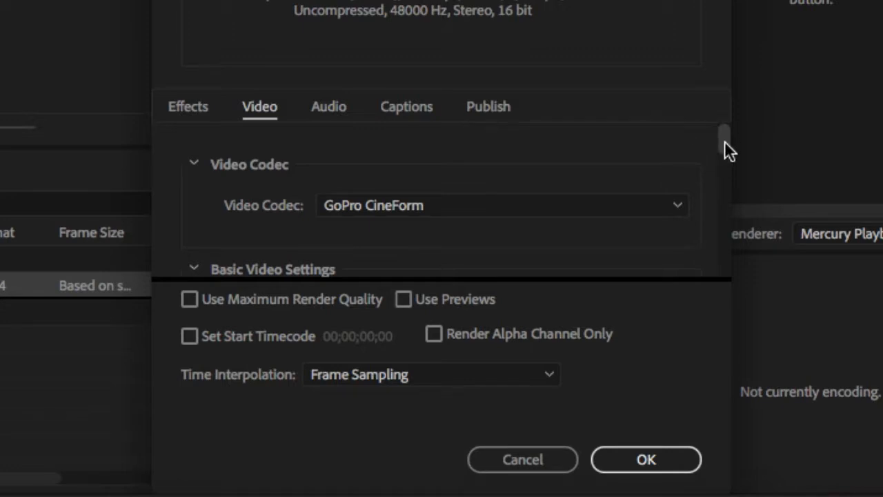
pyautogui.moveTo(725, 145); pyautogui.dragTo(726, 175)
pyautogui.moveTo(537, 155); pyautogui.dragTo(321, 167)
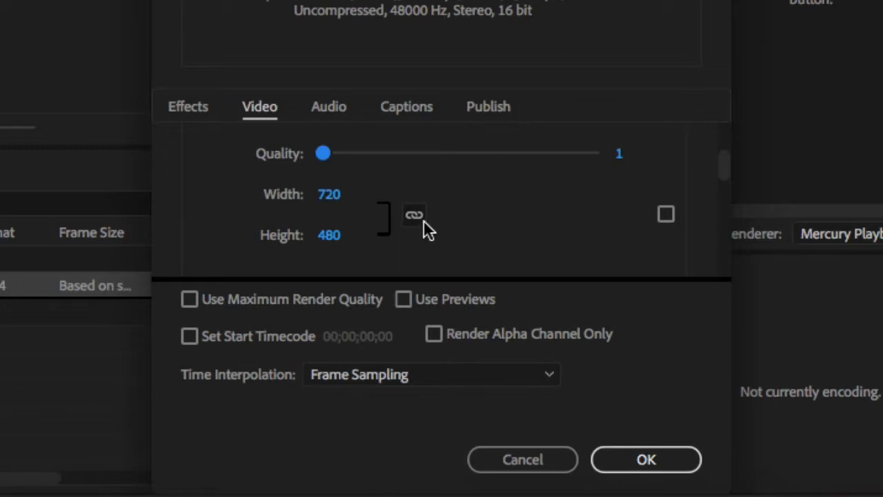
# Step: Set the preset's frame size to 1280 wide by 720 high, unlinking the frame aspect ratio
pyautogui.click(326, 194)
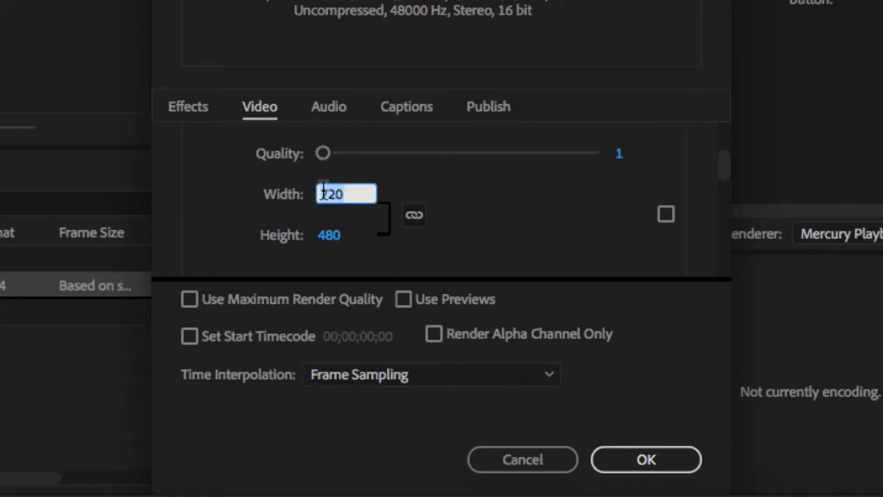
pyautogui.write('1280')
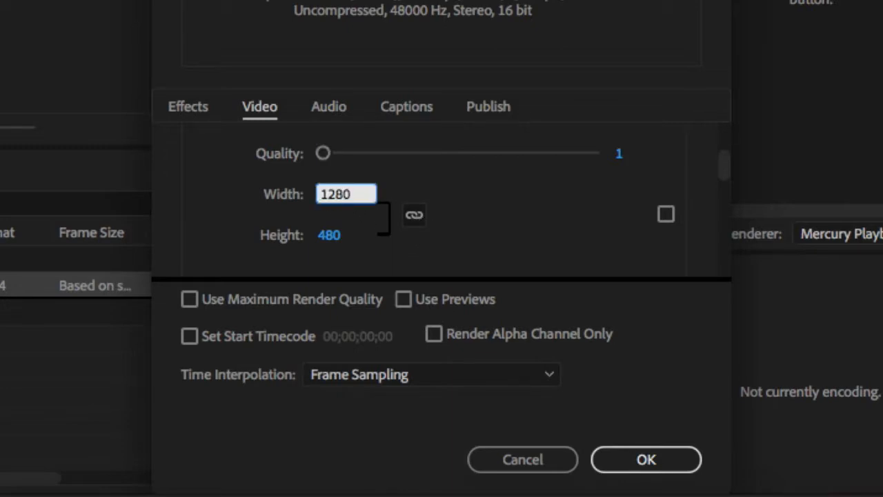
pyautogui.press('Tab')
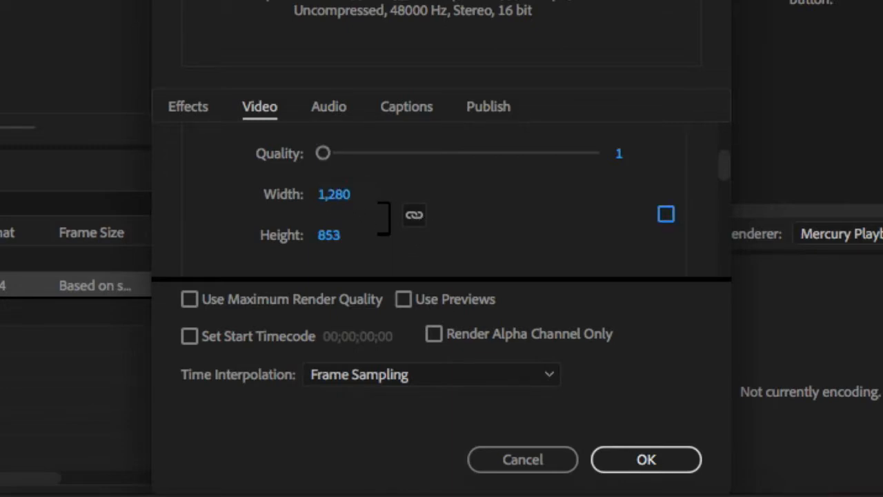
pyautogui.click(416, 218)
pyautogui.click(337, 237)
pyautogui.write('720')
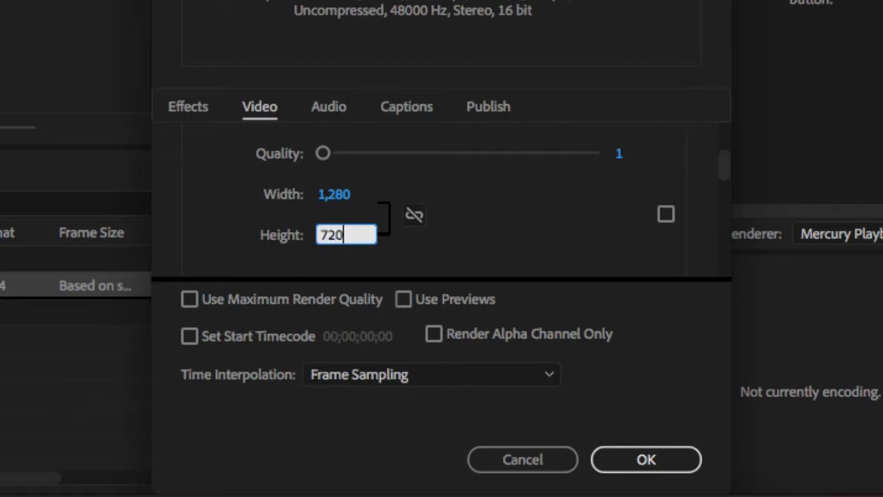
pyautogui.click(509, 229)
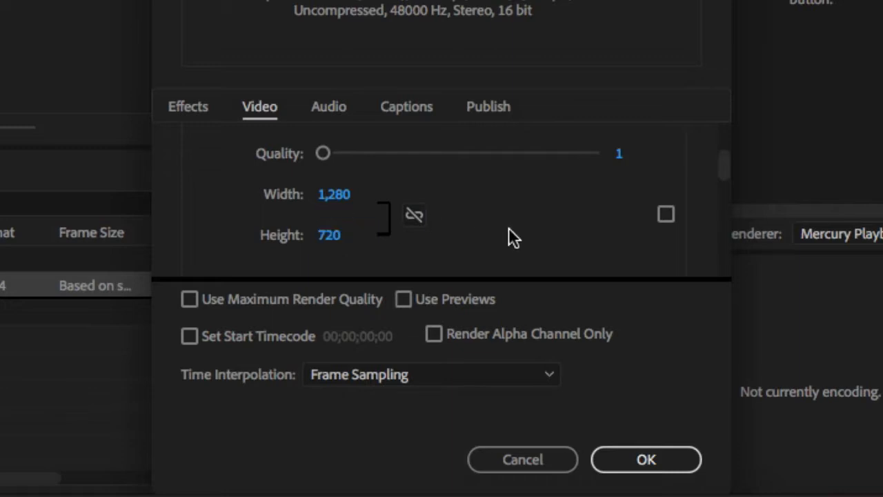
# Step: Set the field order to Progressive and the pixel aspect to Square Pixels (1.0)
pyautogui.scroll(-1, 509, 229)
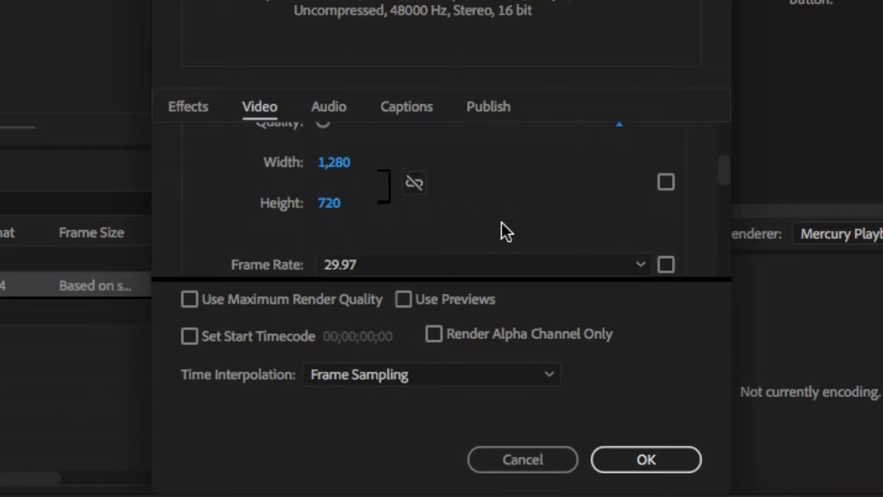
pyautogui.scroll(-1, 493, 212)
pyautogui.scroll(-2, 487, 212)
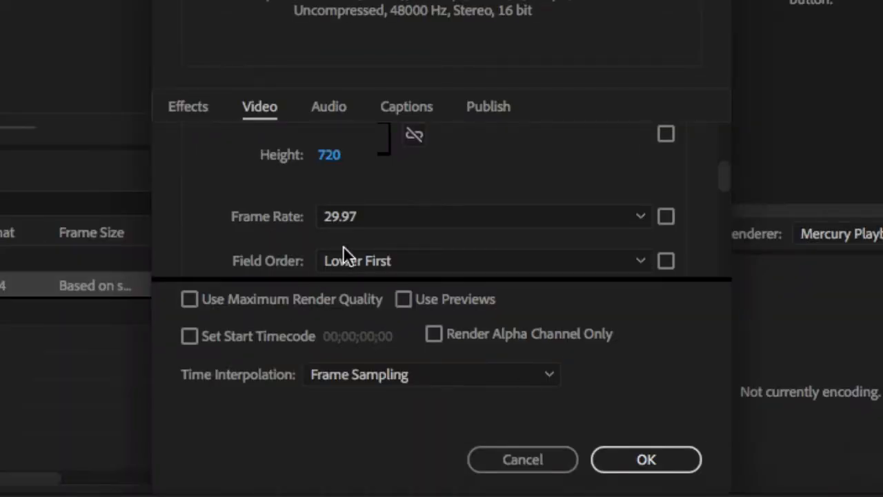
pyautogui.scroll(-2, 210, 218)
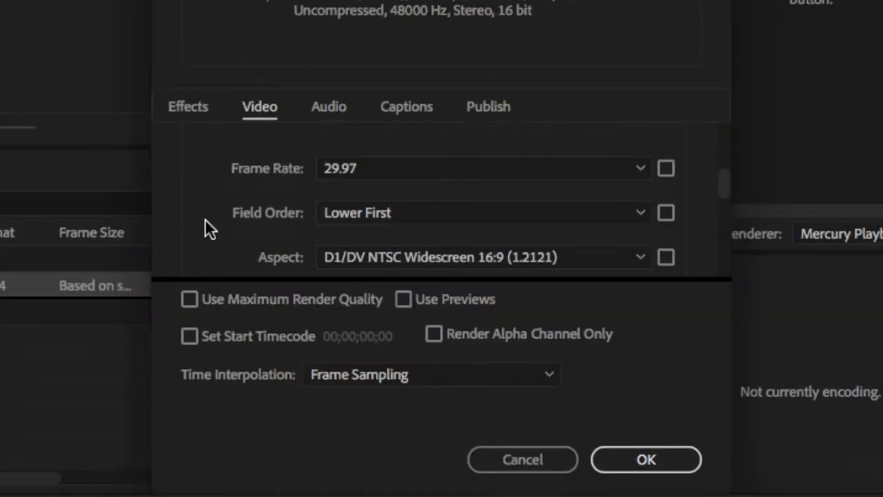
pyautogui.scroll(-1, 205, 218)
pyautogui.click(378, 198)
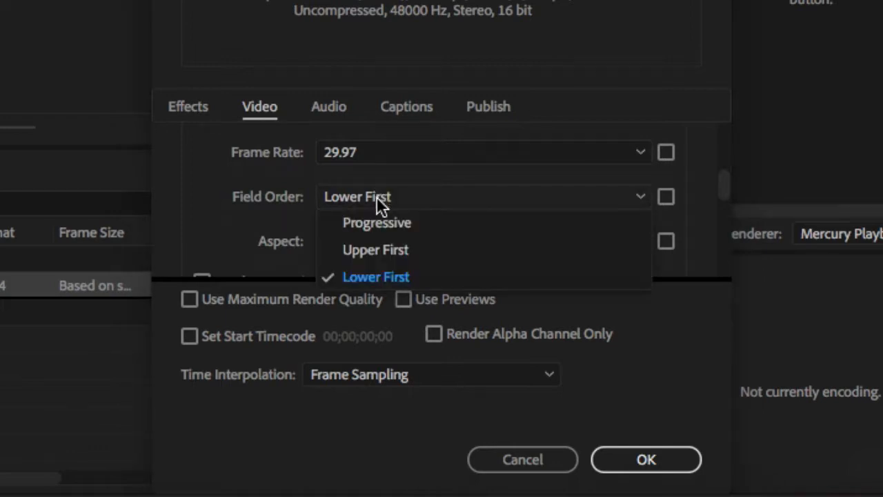
pyautogui.click(390, 226)
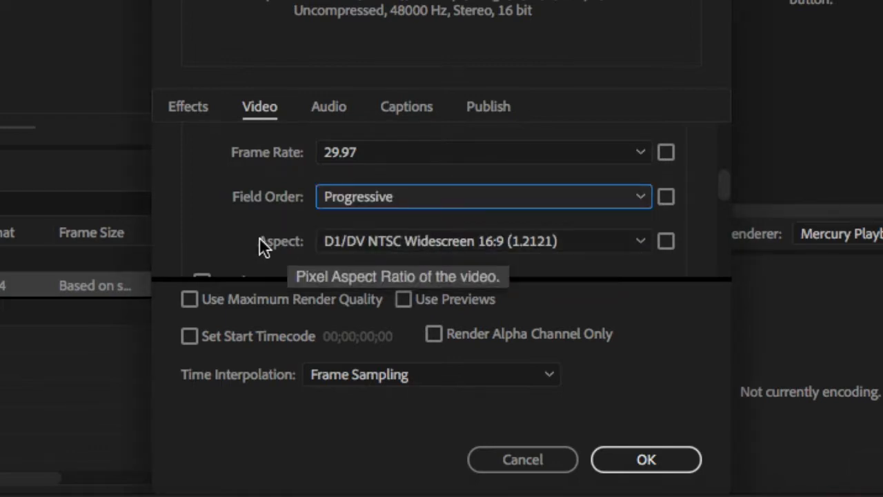
pyautogui.click(364, 245)
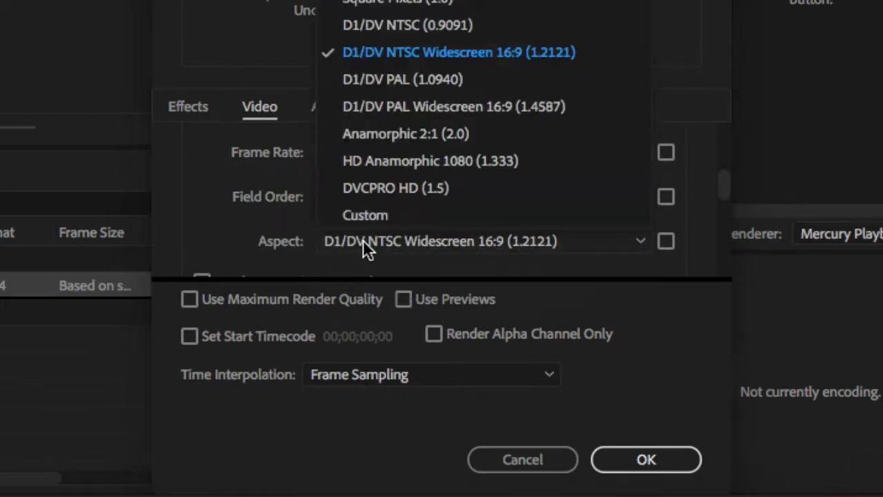
pyautogui.click(373, 6)
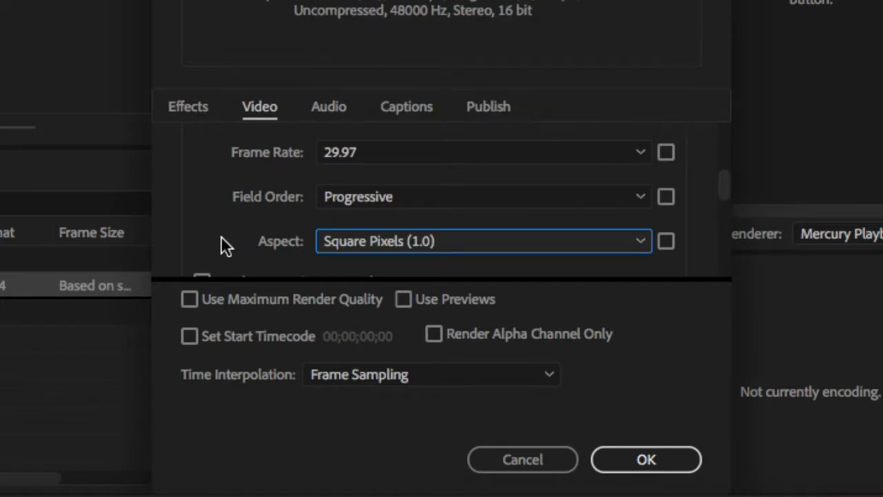
pyautogui.scroll(-3, 225, 221)
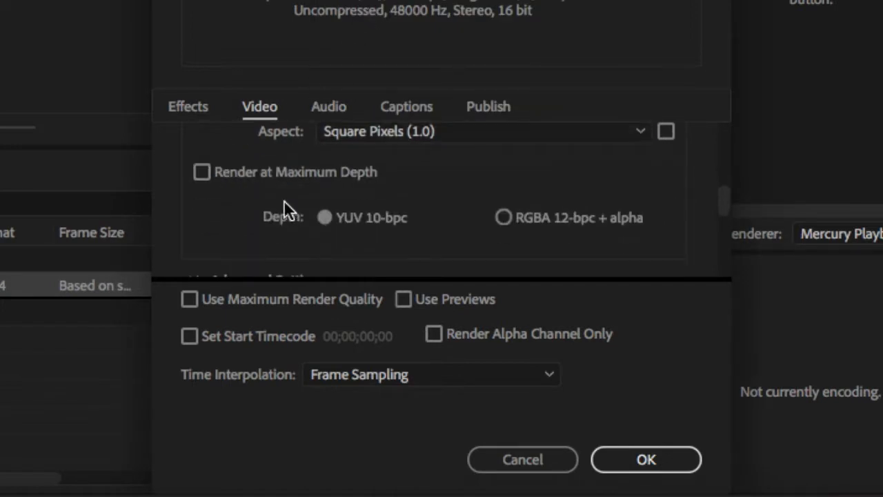
pyautogui.scroll(-2, 373, 207)
pyautogui.scroll(-2, 377, 200)
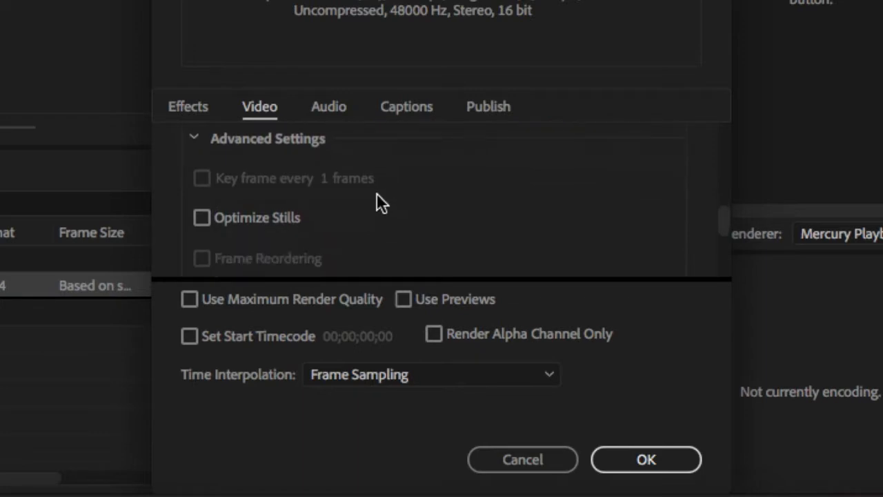
pyautogui.scroll(3, 377, 200)
pyautogui.scroll(5, 382, 203)
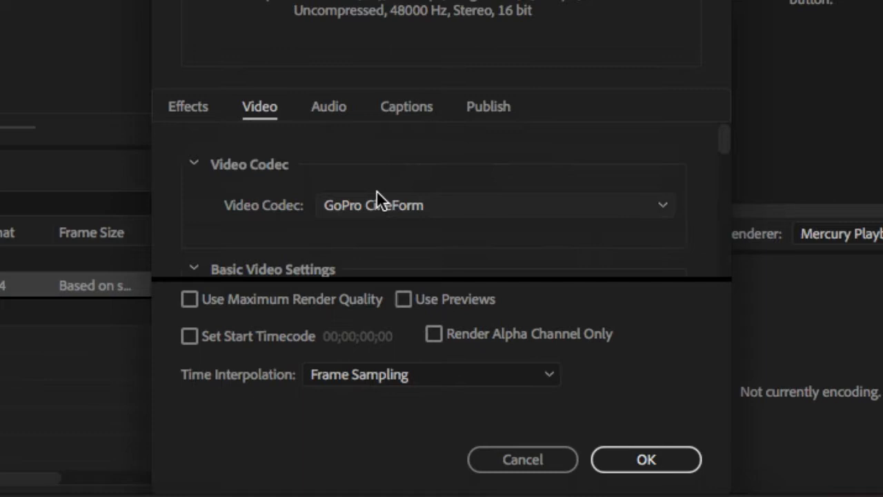
# Step: Enable Image Overlay in the preset's effects settings
pyautogui.click(192, 108)
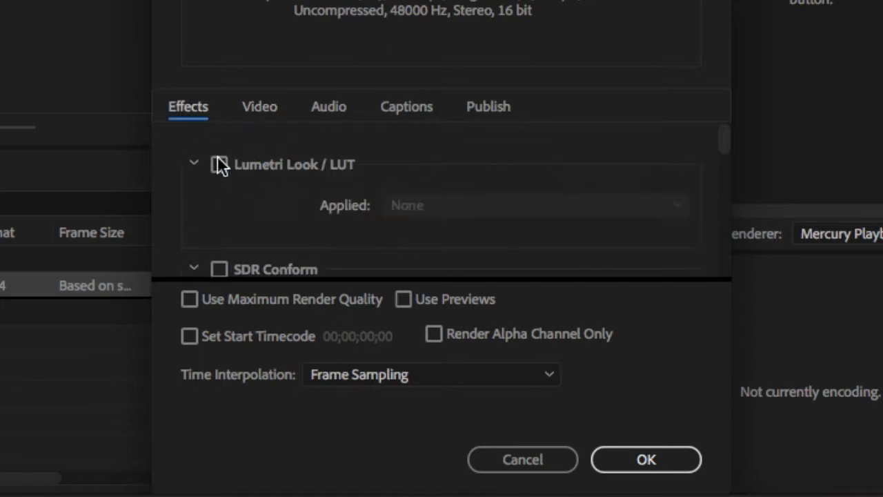
pyautogui.scroll(-5, 268, 207)
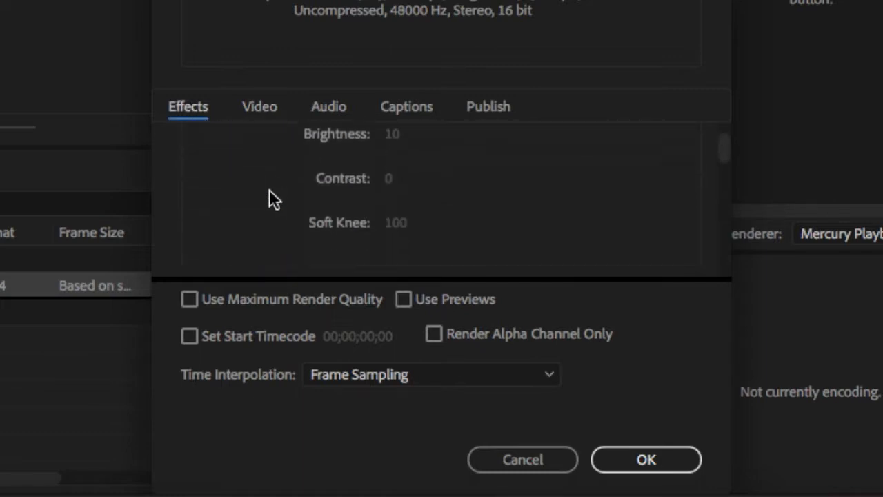
pyautogui.scroll(-4, 269, 189)
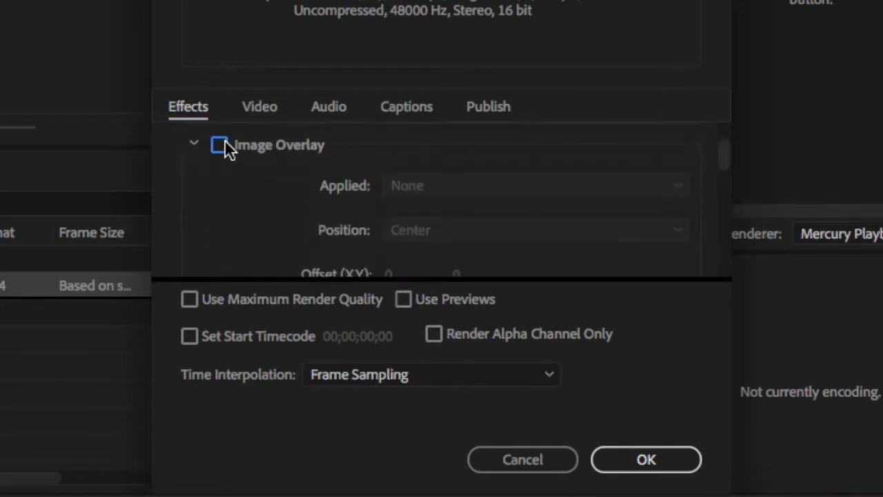
pyautogui.click(219, 145)
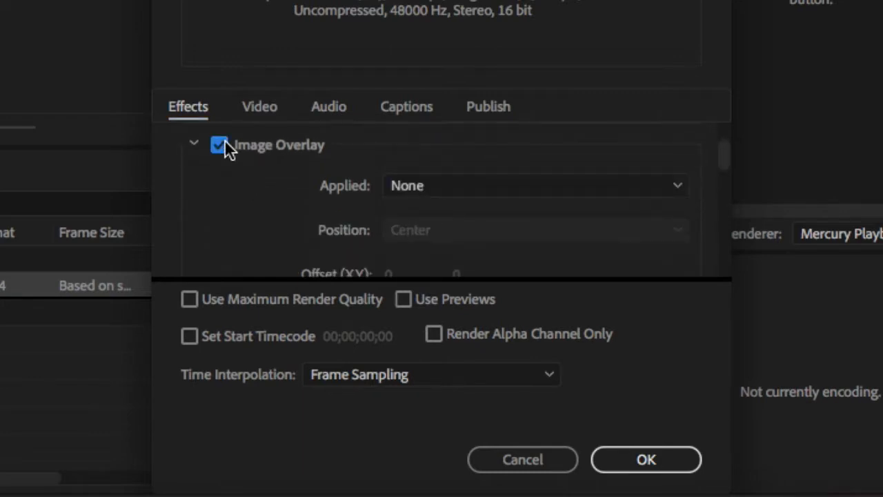
# Step: Choose the adobe_proxy_logo image file as the applied image for the Image Overlay
pyautogui.click(464, 186)
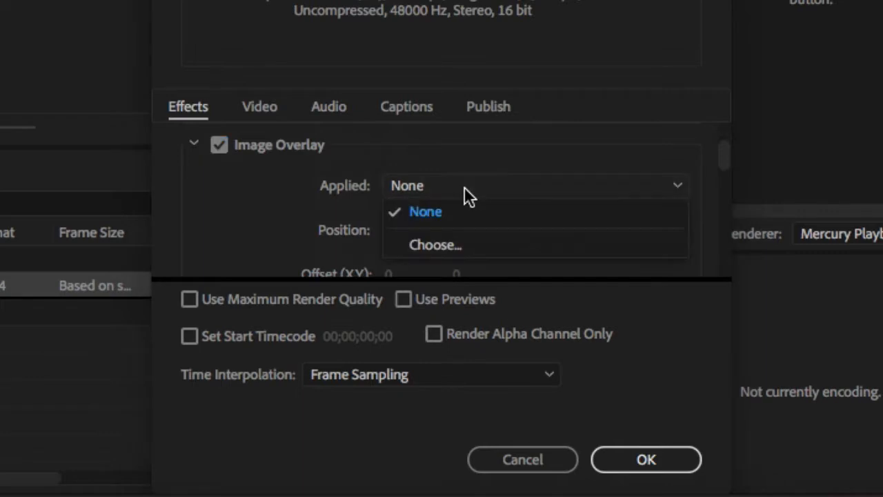
pyautogui.click(509, 247)
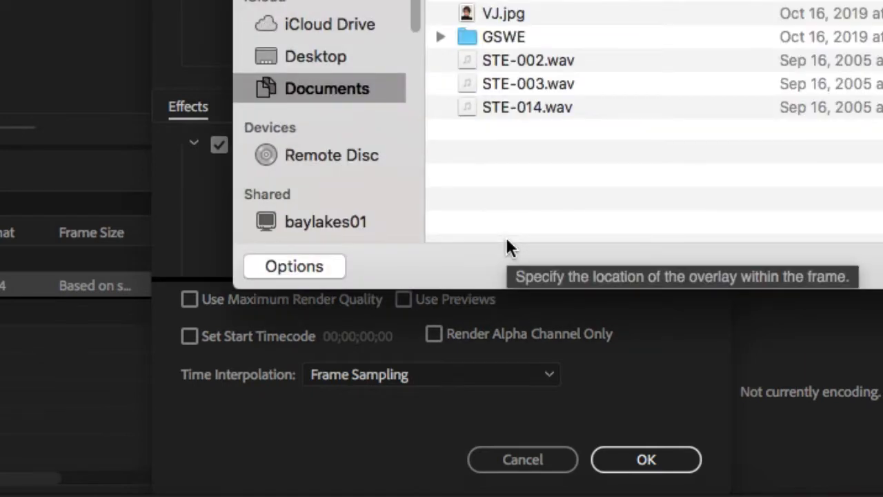
pyautogui.click(318, 1)
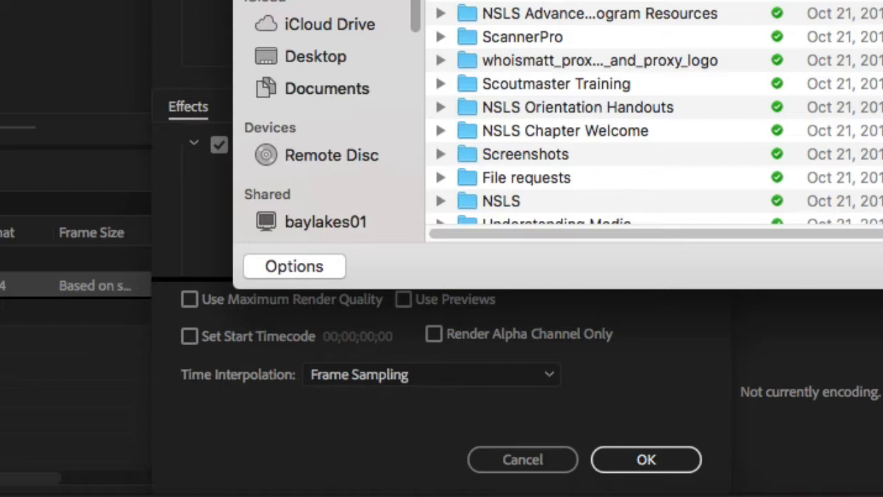
pyautogui.scroll(-15, 654, 113)
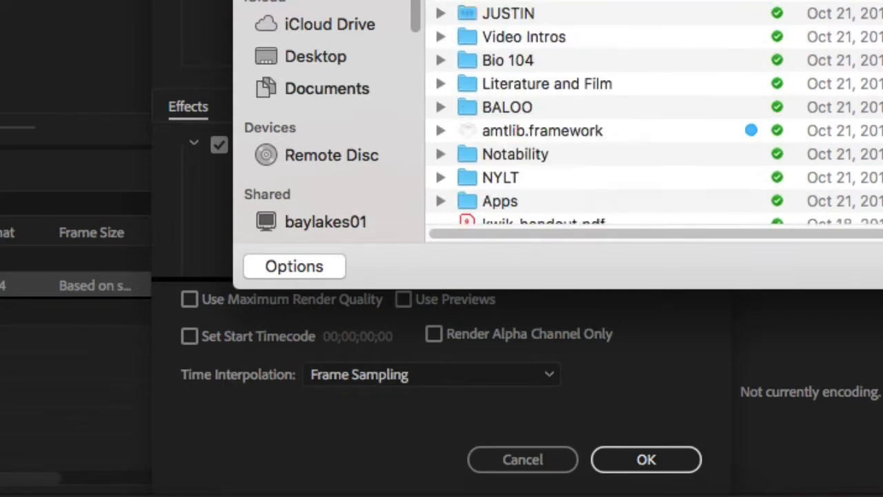
pyautogui.scroll(-5, 654, 113)
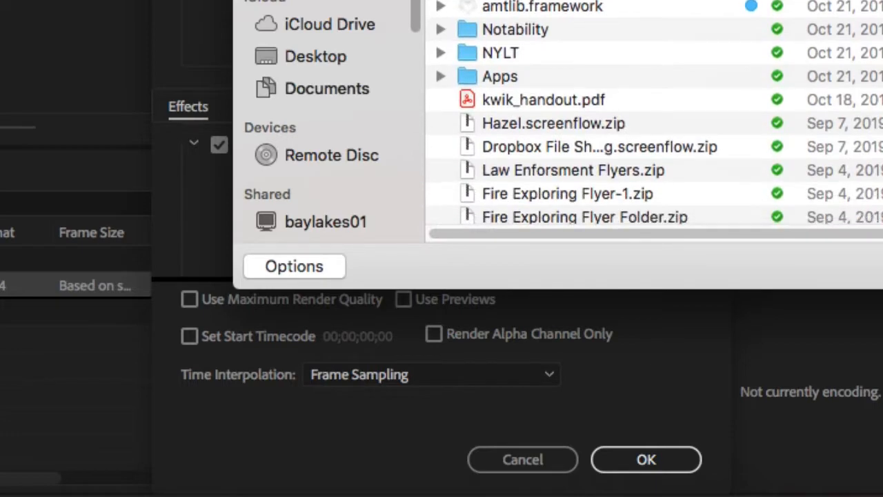
pyautogui.scroll(-10, 654, 112)
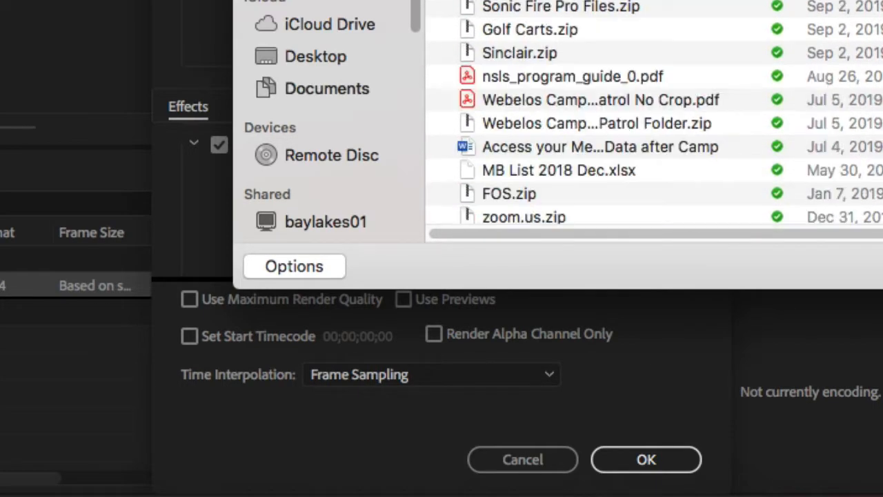
pyautogui.scroll(-10, 654, 112)
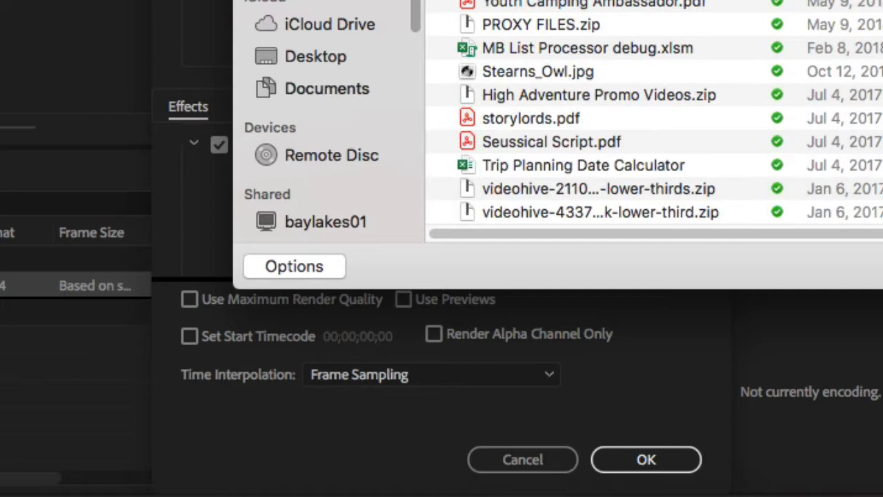
pyautogui.scroll(20, 655, 113)
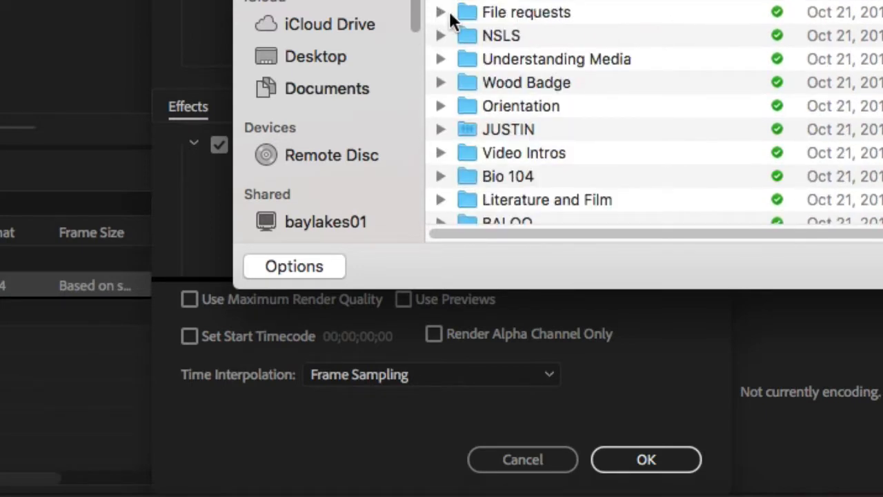
pyautogui.doubleClick(471, 14)
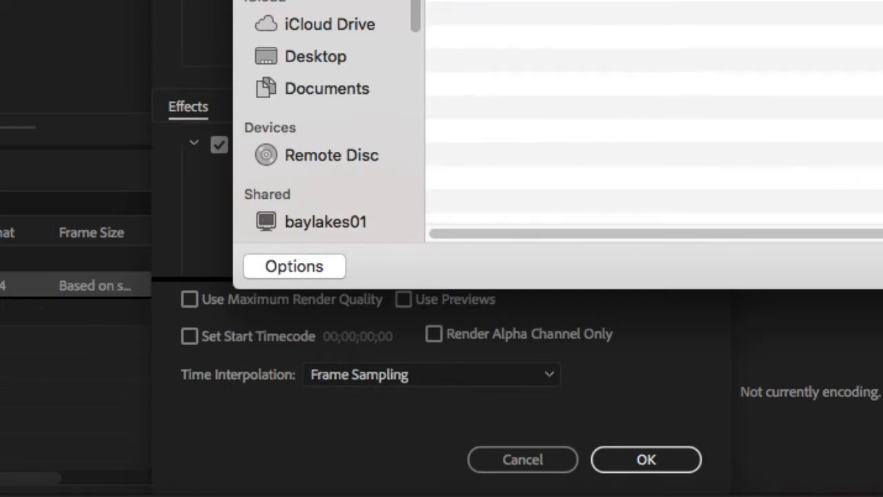
pyautogui.doubleClick(442, 2)
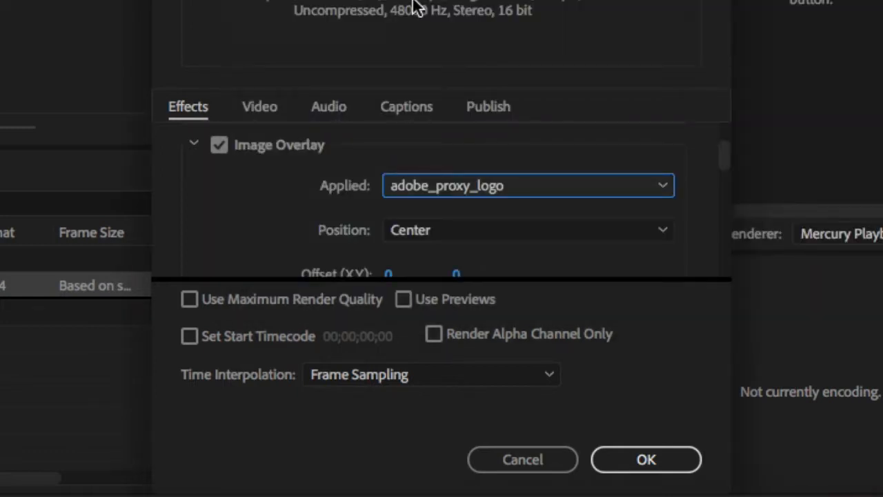
# Step: Position the image overlay at Bottom Right and save the encoding preset
pyautogui.scroll(-1, 286, 203)
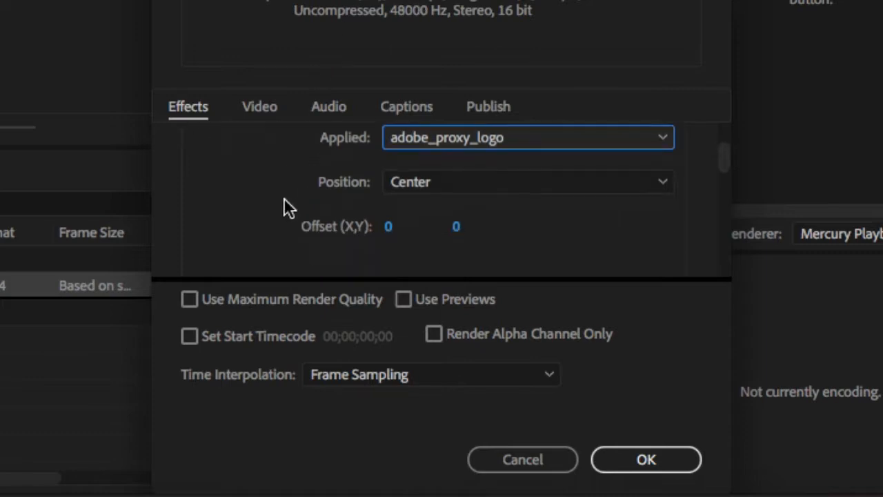
pyautogui.click(441, 185)
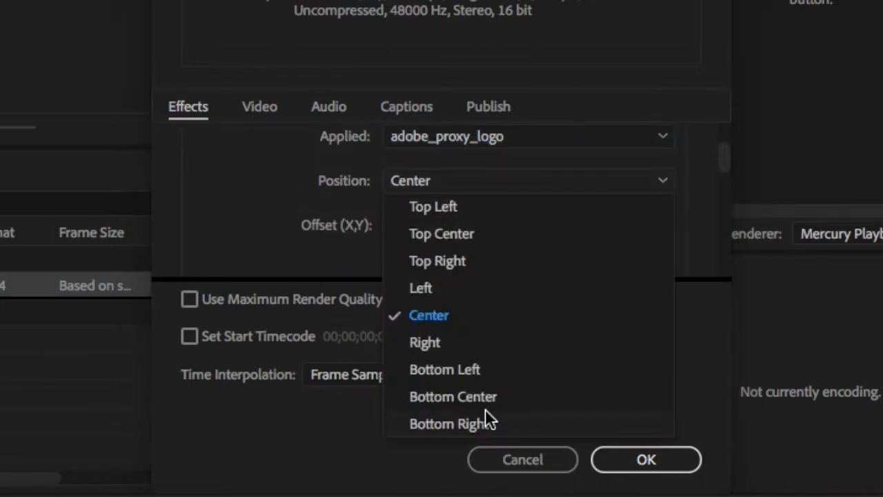
pyautogui.click(450, 424)
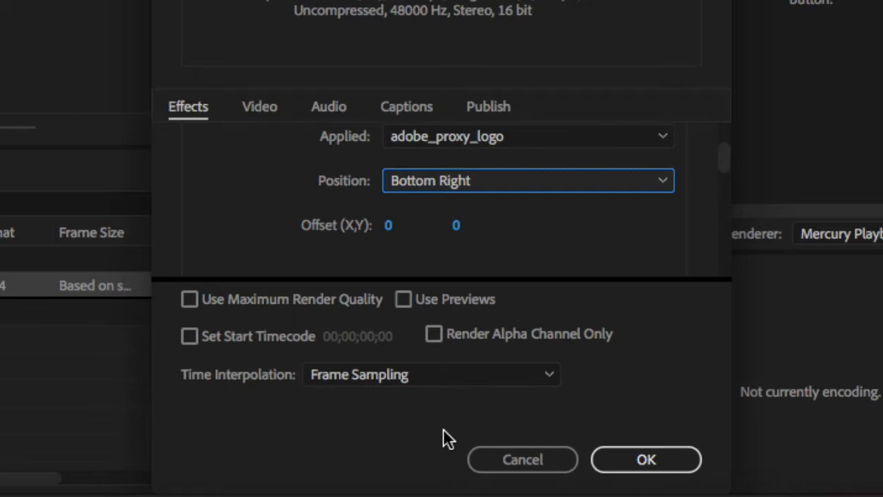
pyautogui.scroll(-5, 258, 245)
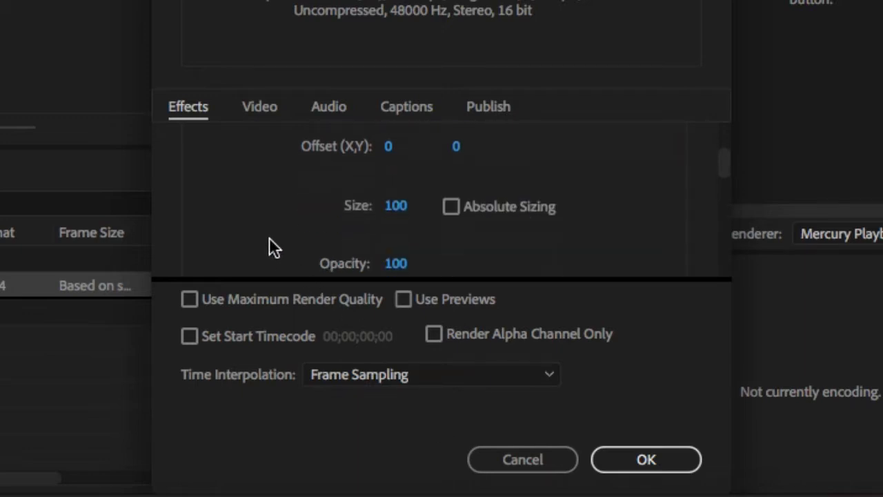
pyautogui.scroll(-4, 284, 214)
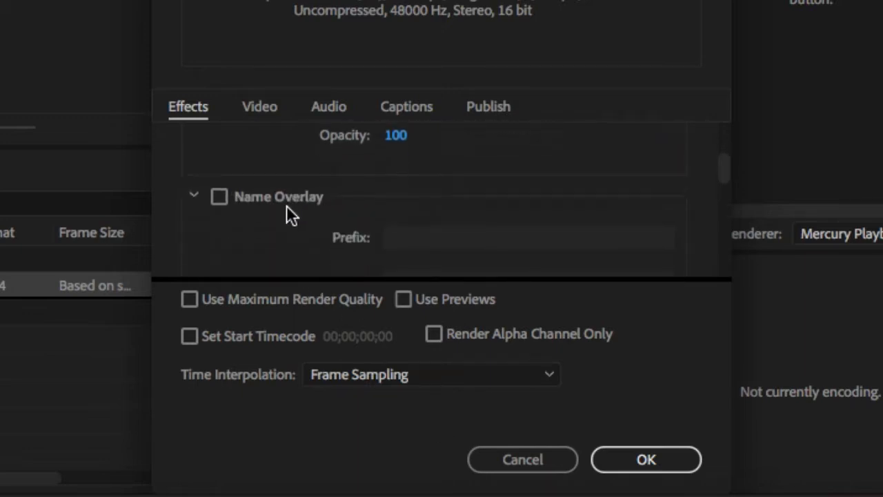
pyautogui.scroll(-5, 287, 207)
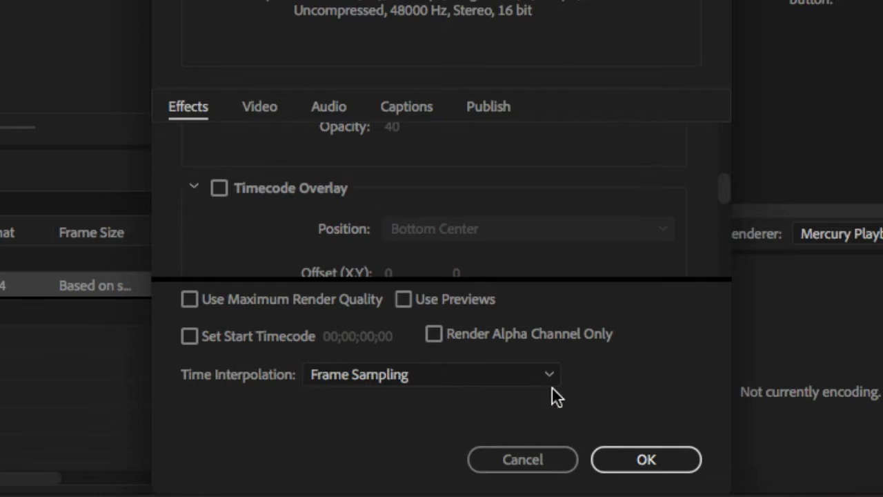
pyautogui.click(608, 455)
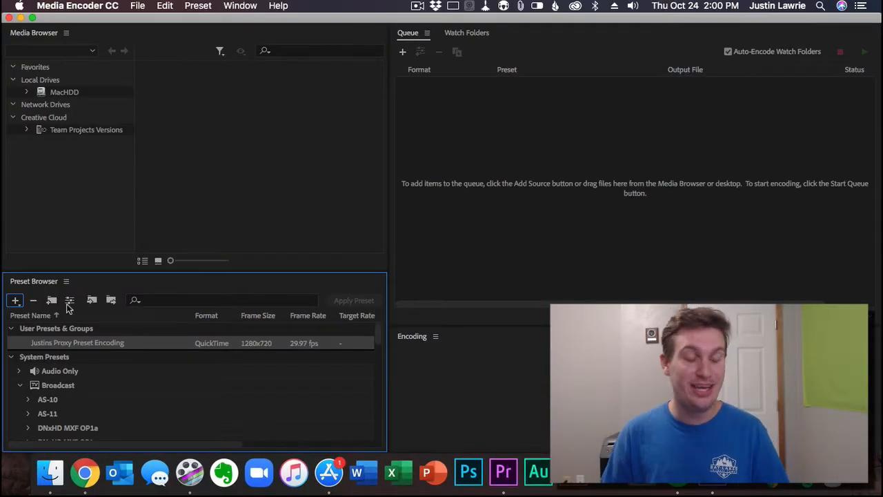
# Step: Create a new ingest preset named with the owner's first name followed by "Proxy Preset Ingest"
pyautogui.click(15, 300)
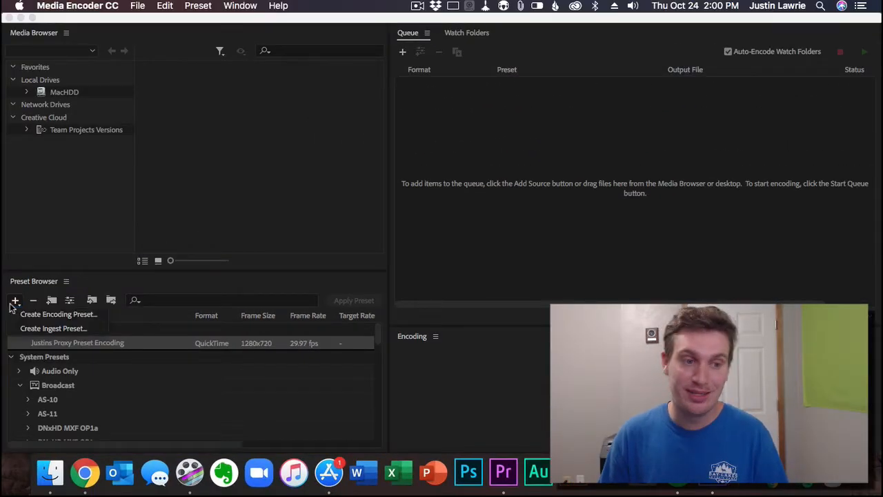
pyautogui.click(35, 330)
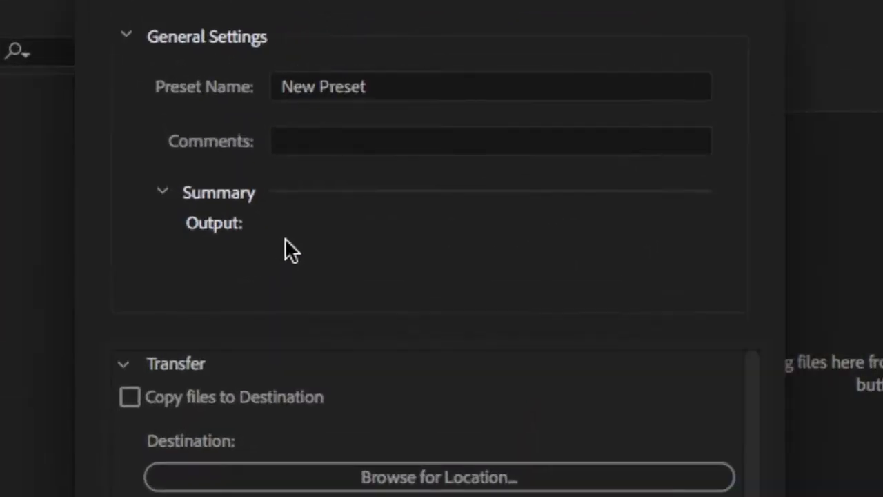
pyautogui.click(388, 86)
pyautogui.hotkey('ctrl', 'a')
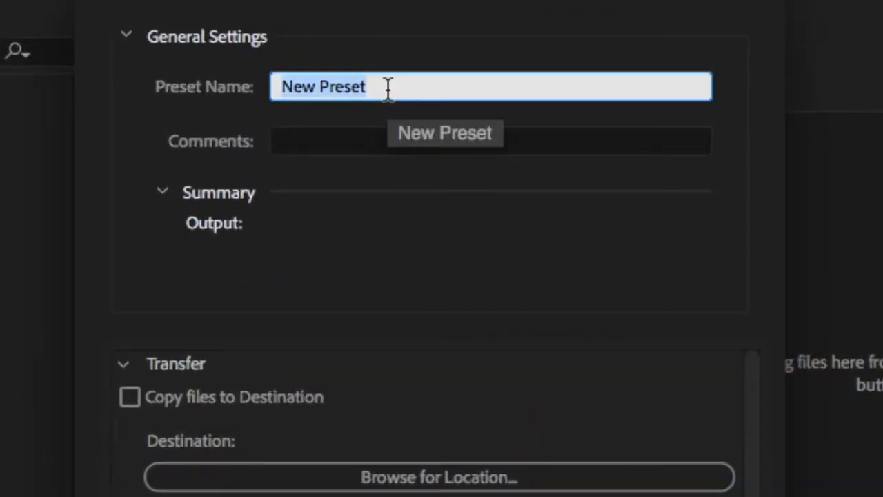
pyautogui.write('Just')
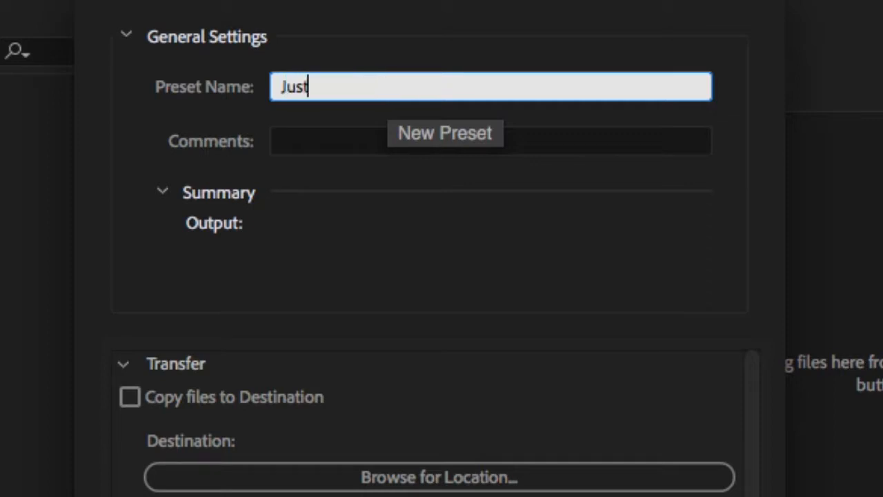
pyautogui.write('ins Prox')
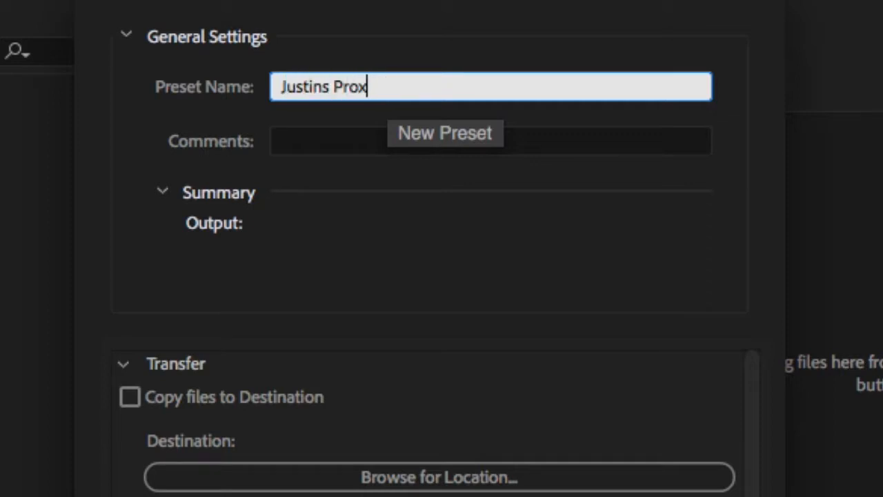
pyautogui.write('y Preset Ingest')
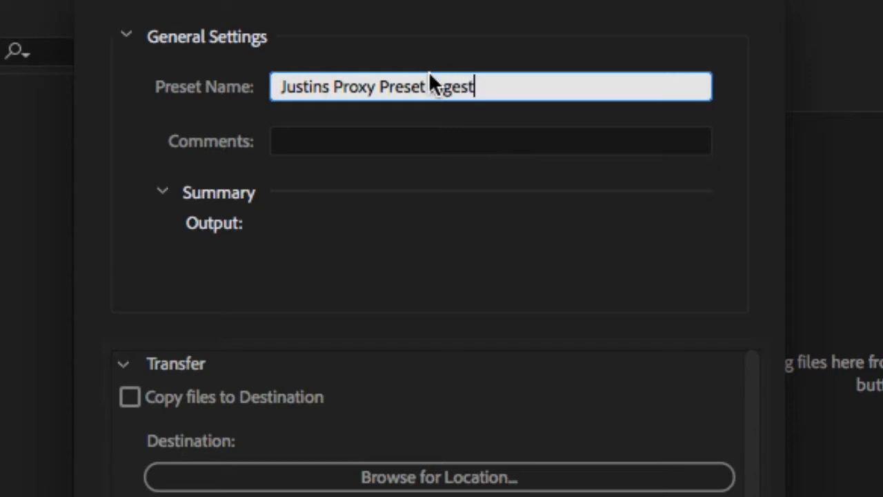
# Step: Enable Transcode files to Destination and set the destination to the Adobe folder in Documents
pyautogui.scroll(-2, 459, 355)
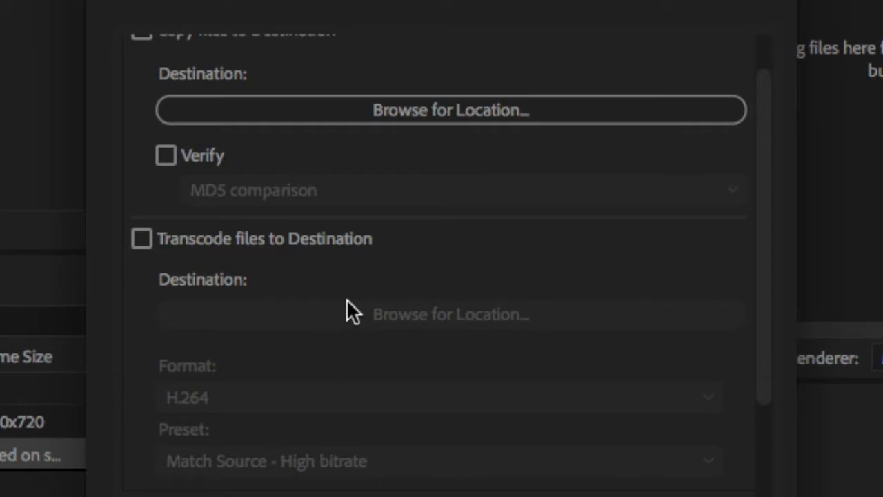
pyautogui.scroll(2, 346, 299)
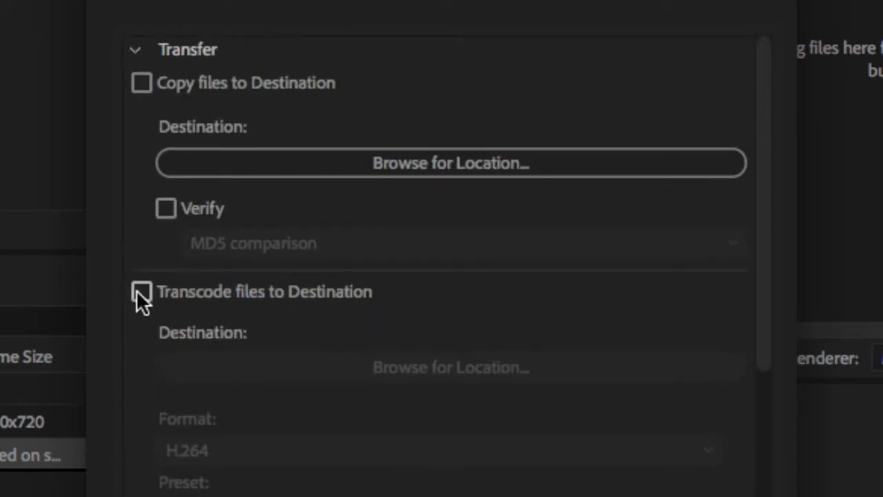
pyautogui.click(151, 297)
pyautogui.click(378, 372)
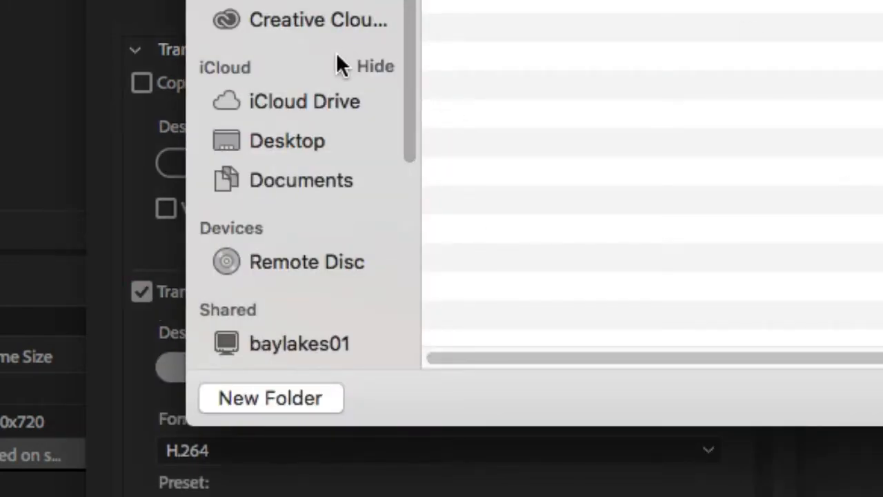
pyautogui.click(307, 176)
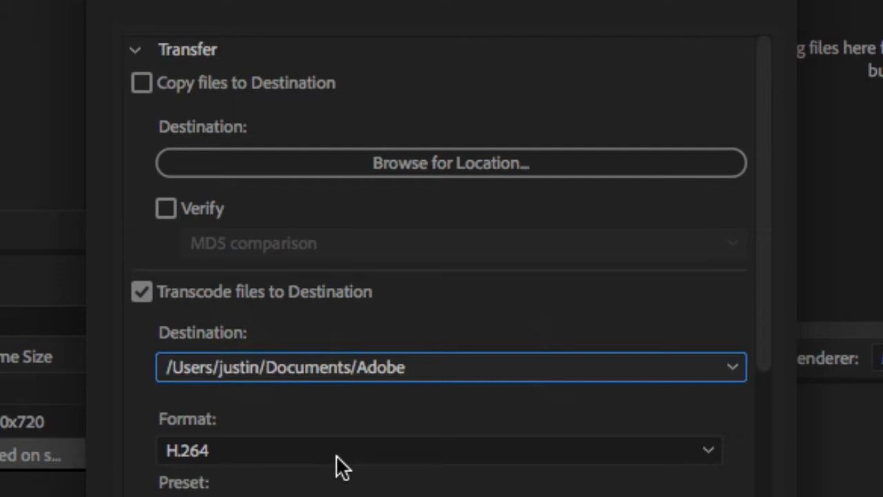
# Step: Set the transcode format to QuickTime with the 1280x720 proxy preset and save the ingest preset
pyautogui.scroll(1, 338, 458)
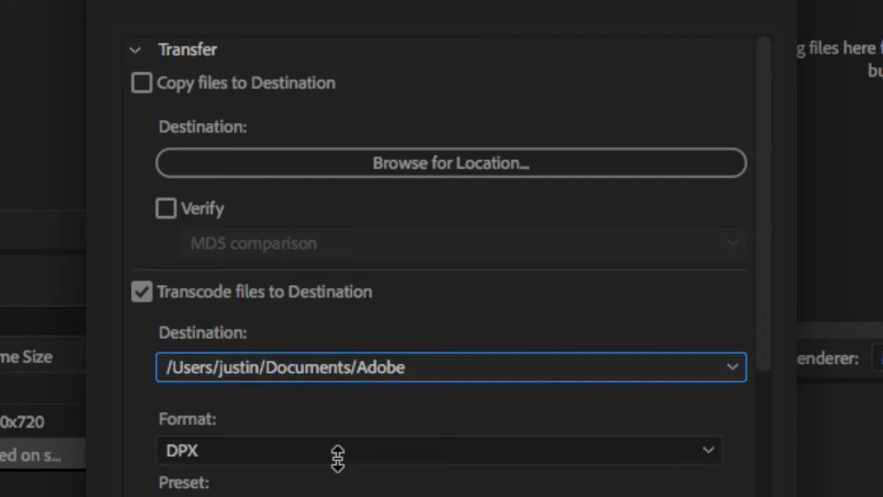
pyautogui.scroll(-1, 338, 458)
pyautogui.click(339, 458)
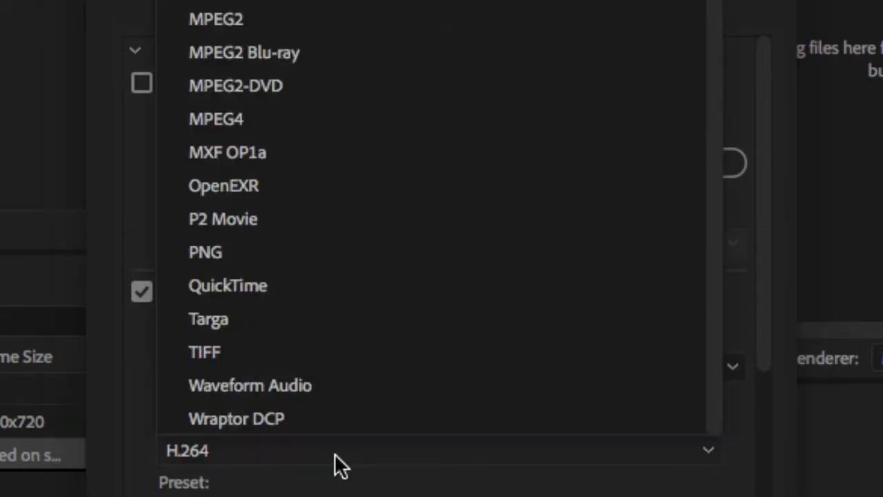
pyautogui.click(229, 287)
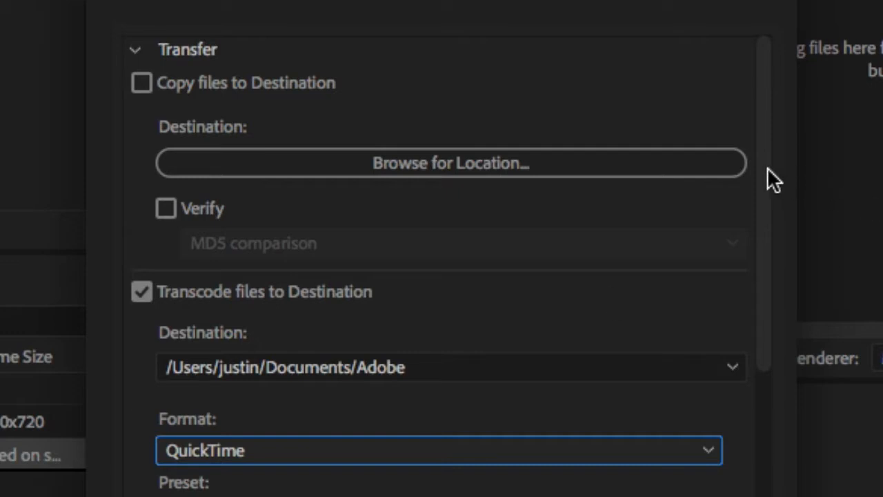
pyautogui.moveTo(767, 168); pyautogui.dragTo(747, 155)
pyautogui.press('Return')
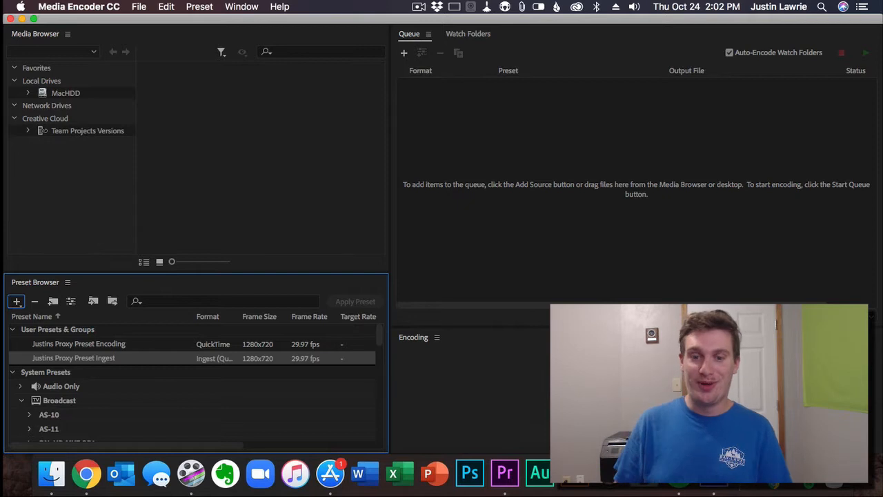
# Step: Switch to Premiere Pro and open the Create Proxies settings for the MOV clip in the project
pyautogui.click(505, 473)
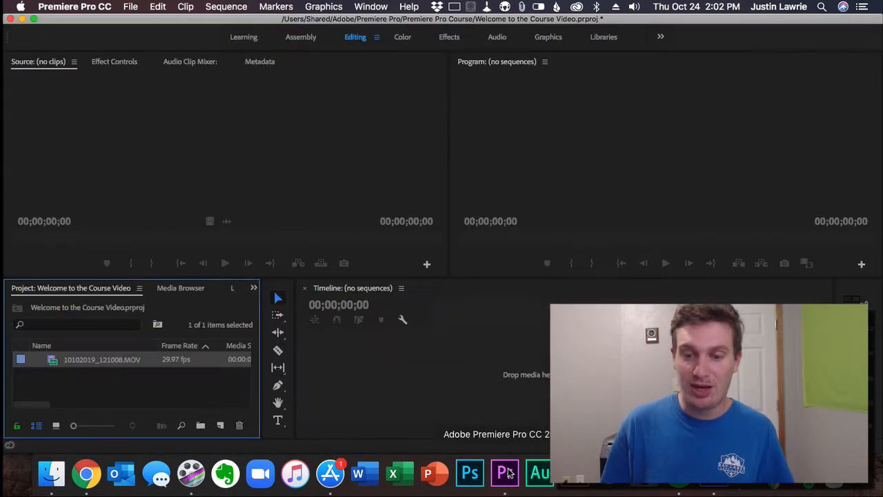
pyautogui.rightClick(59, 360)
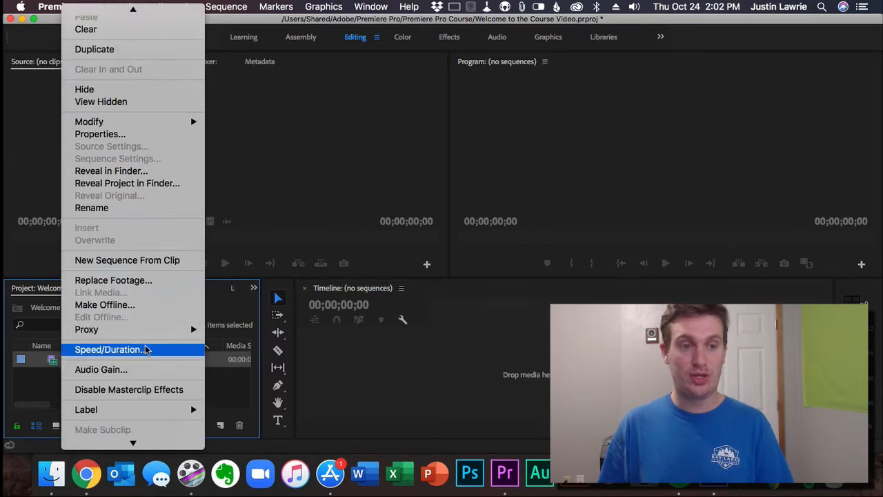
pyautogui.moveTo(136, 331)
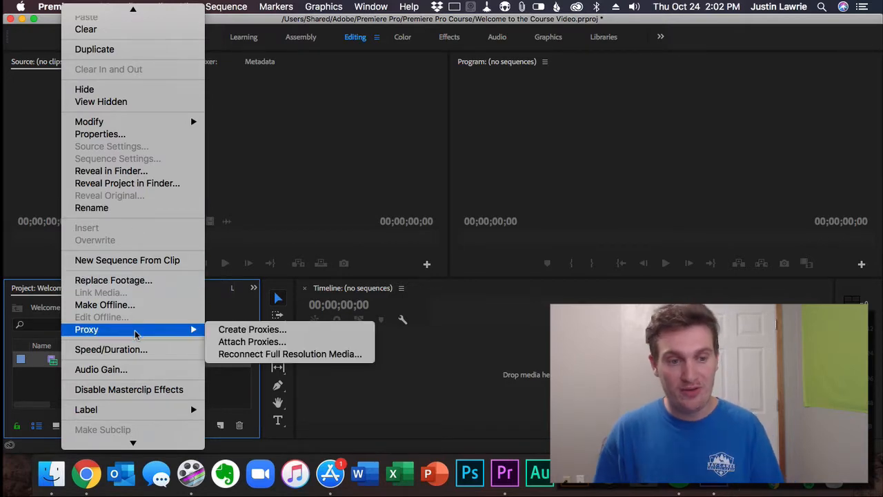
pyautogui.click(235, 334)
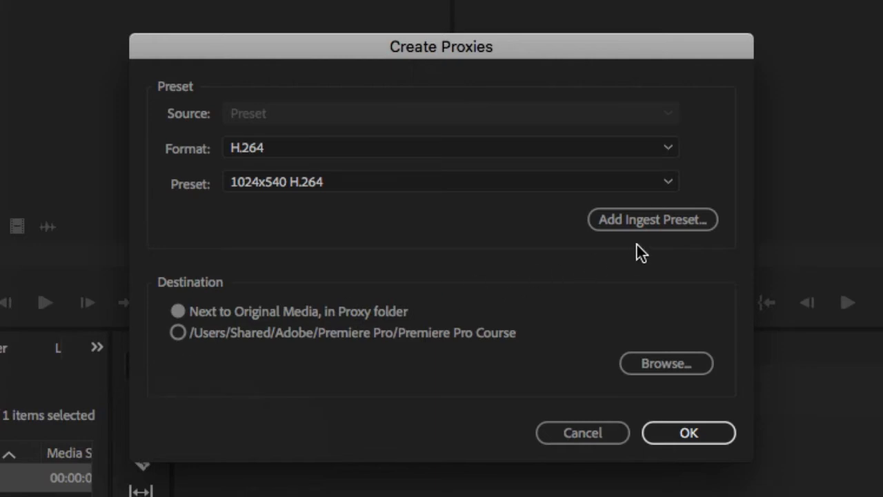
# Step: Add the custom Proxy Preset Ingest .epr file from the Adobe/Adobe Media Encoder/12.0/Presets folder and start creating the proxies
pyautogui.click(618, 223)
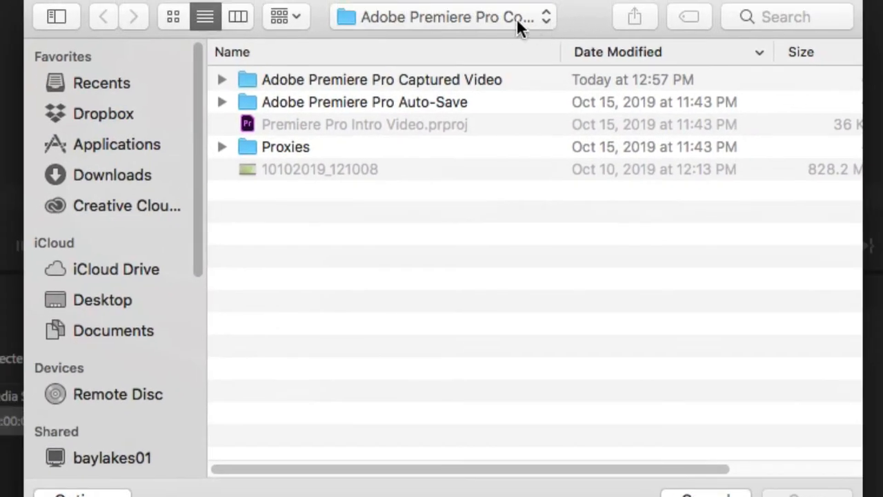
pyautogui.click(514, 29)
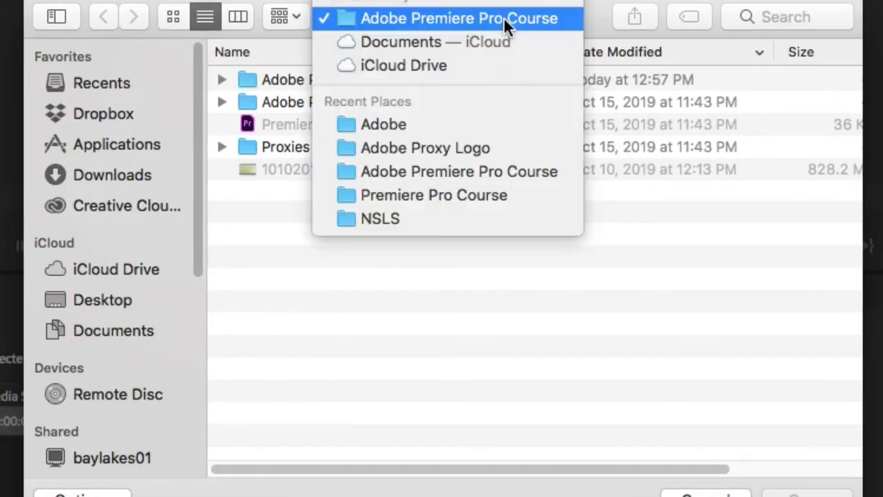
pyautogui.click(466, 125)
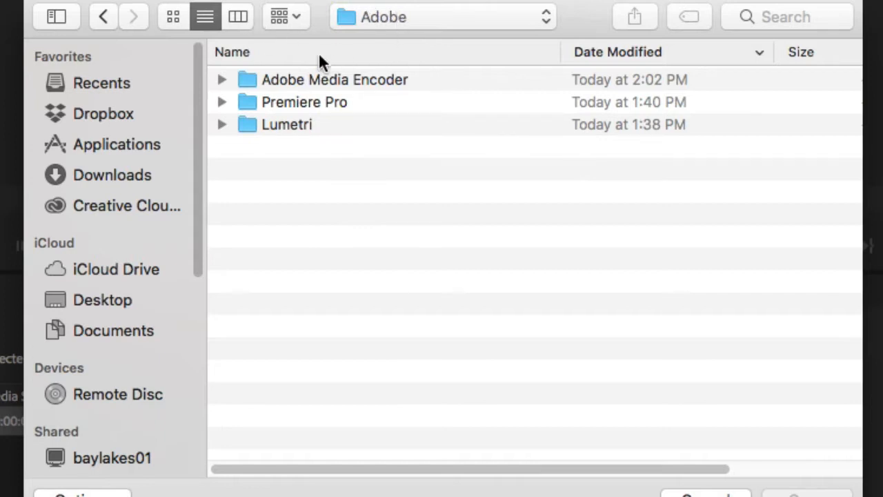
pyautogui.click(241, 80)
pyautogui.doubleClick(240, 79)
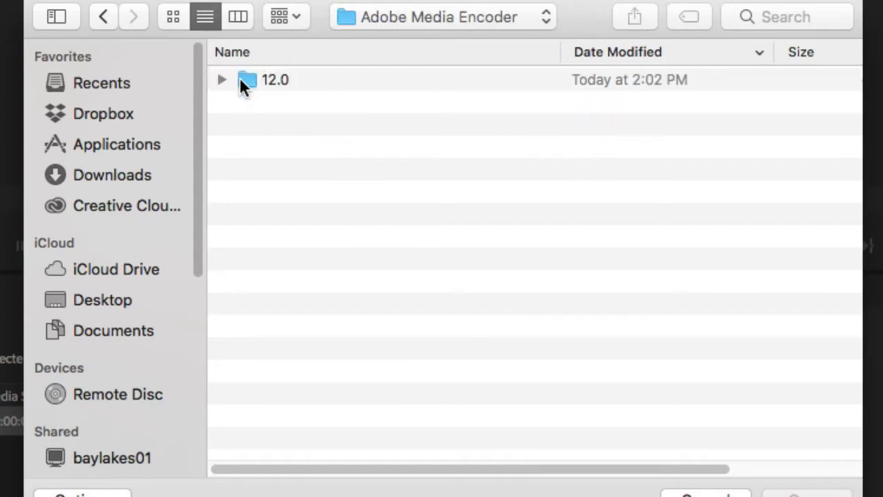
pyautogui.doubleClick(246, 82)
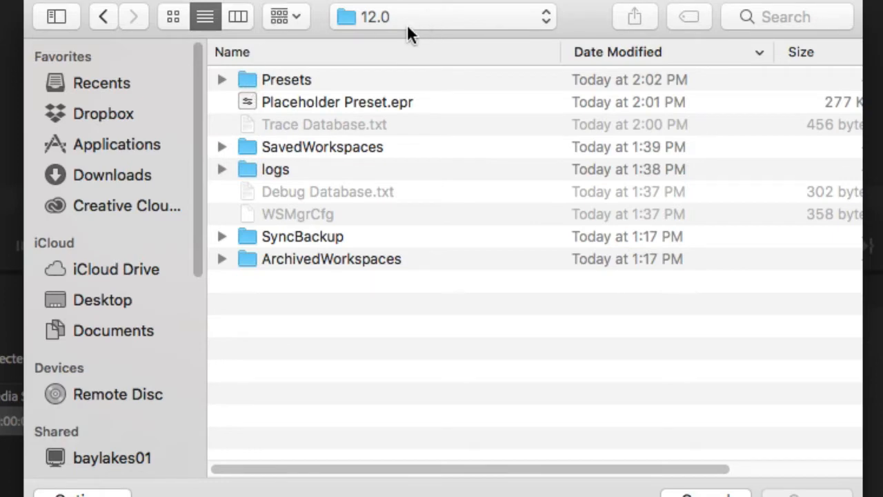
pyautogui.doubleClick(248, 79)
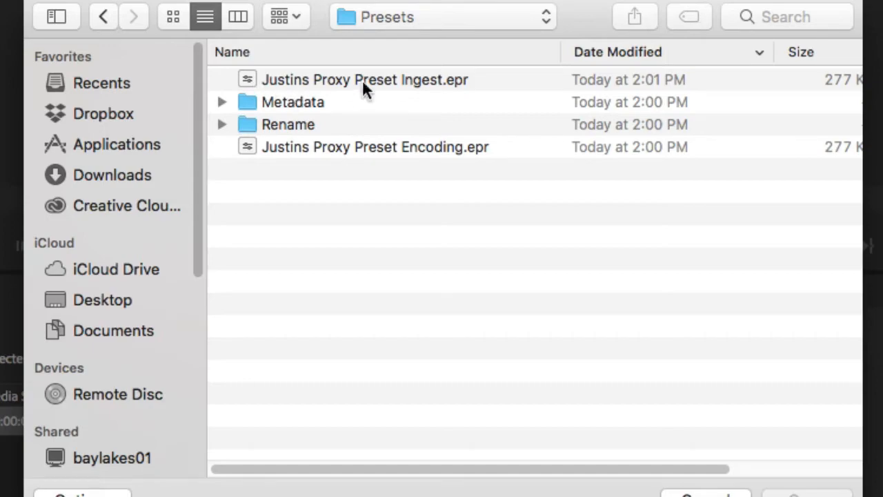
pyautogui.doubleClick(248, 80)
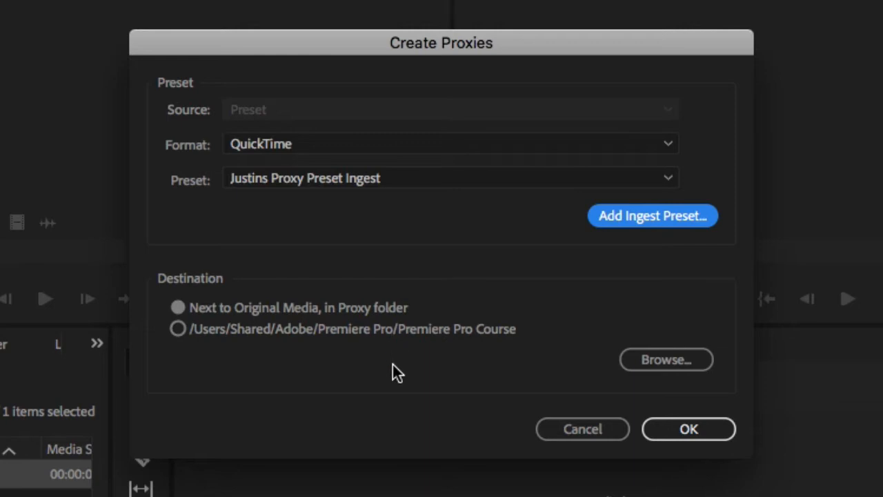
pyautogui.click(681, 433)
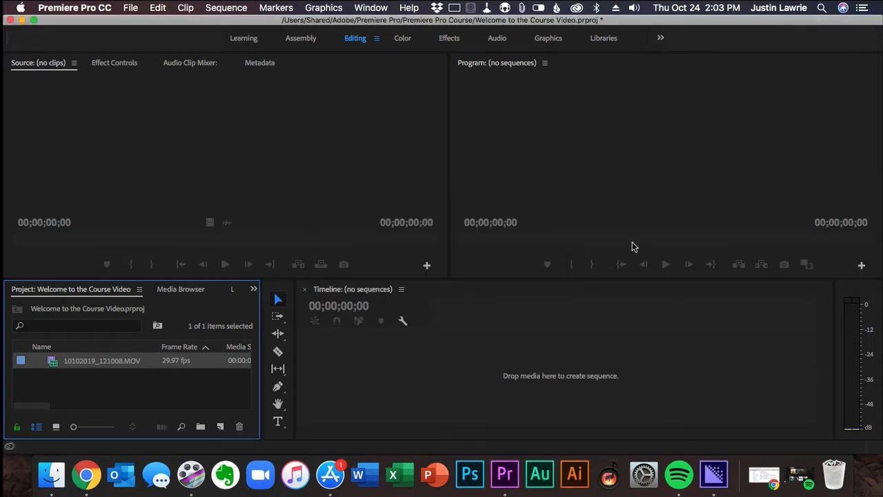
# Step: Switch to Media Encoder and enlarge the Queue and Encoding panels to follow the proxy encoding
pyautogui.click(715, 475)
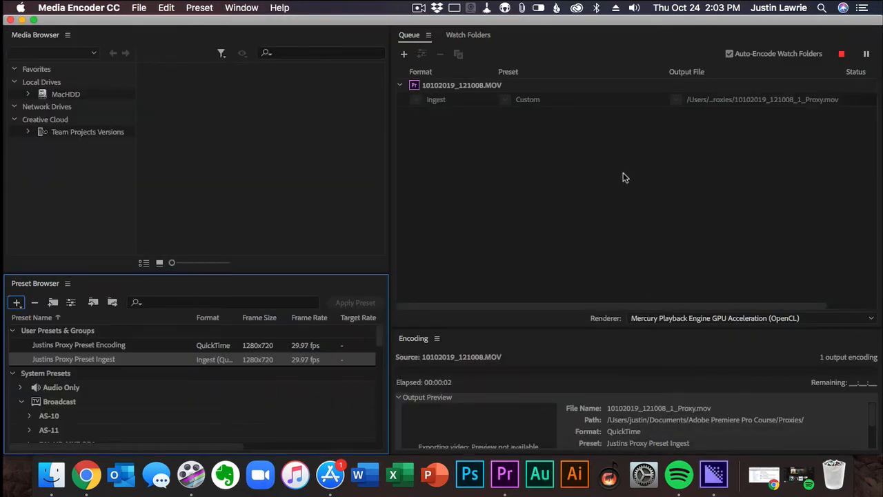
pyautogui.click(393, 155)
pyautogui.moveTo(389, 157); pyautogui.dragTo(246, 161)
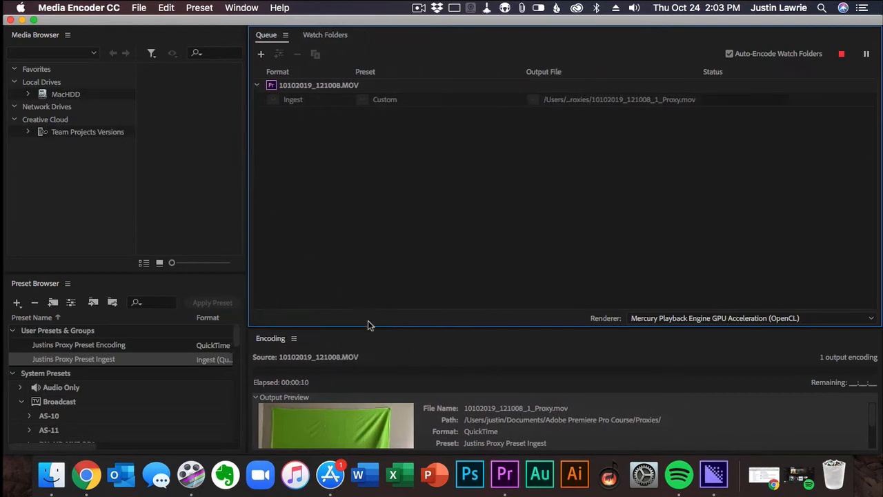
pyautogui.moveTo(375, 330); pyautogui.dragTo(379, 234)
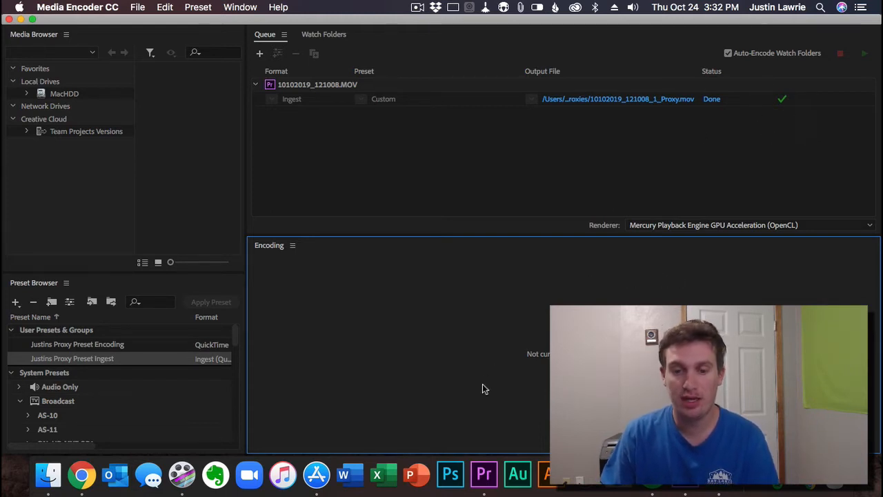
# Step: Switch to Premiere Pro and load the MOV clip from the project into the Source monitor
pyautogui.click(484, 472)
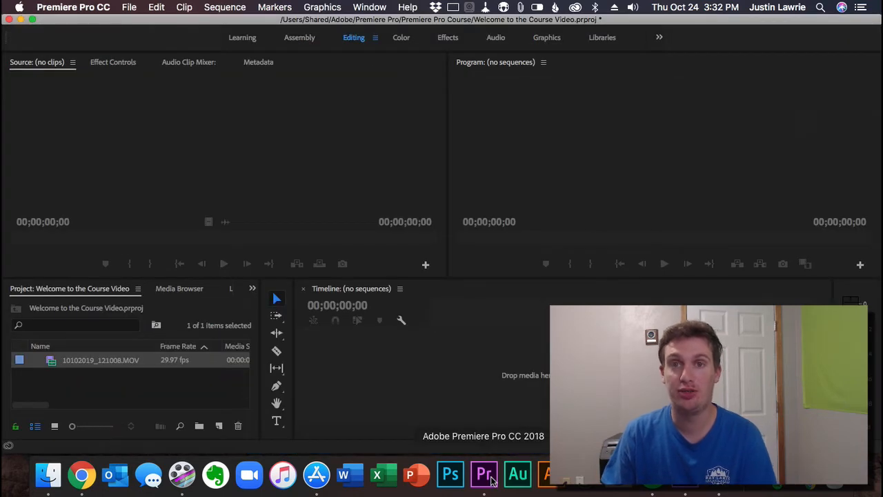
pyautogui.click(53, 365)
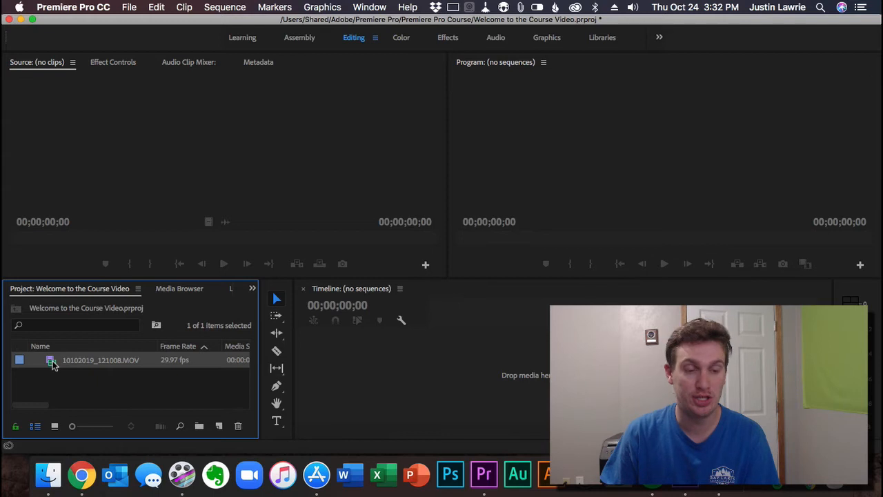
pyautogui.moveTo(53, 365); pyautogui.dragTo(108, 103)
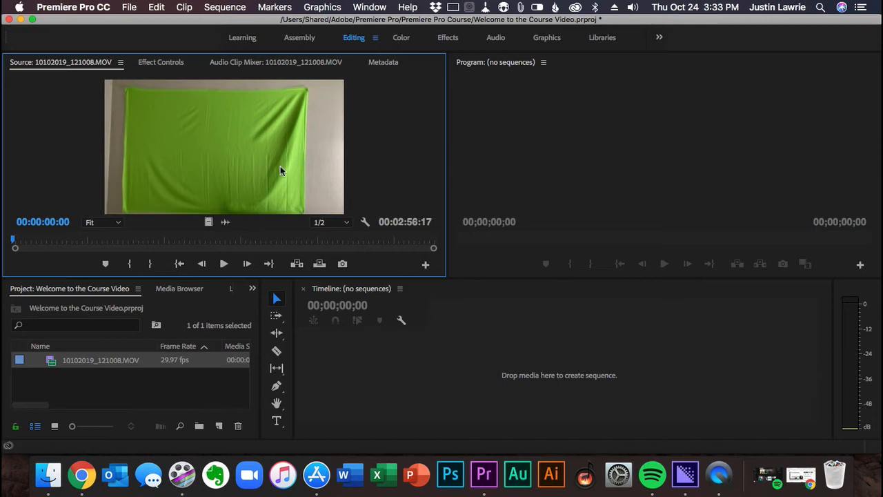
# Step: Add the Toggle Proxies button to the Source monitor's controls, just before Export Frame
pyautogui.click(426, 266)
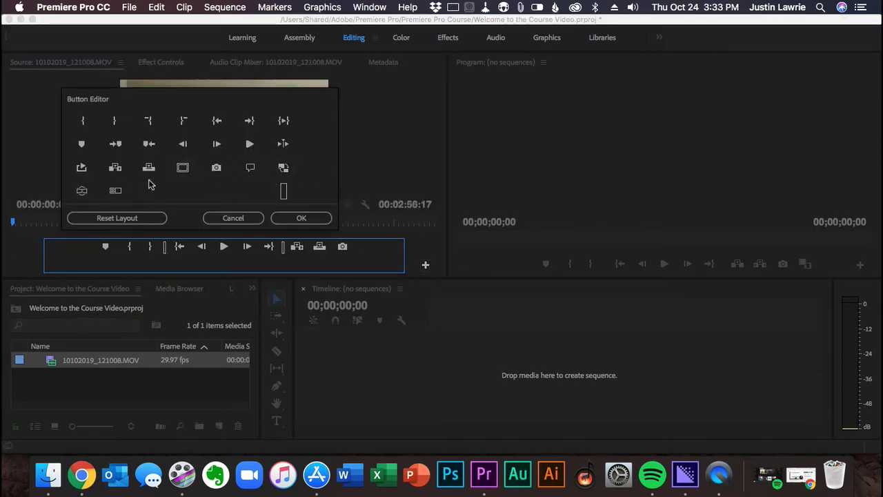
pyautogui.moveTo(286, 170); pyautogui.dragTo(342, 248)
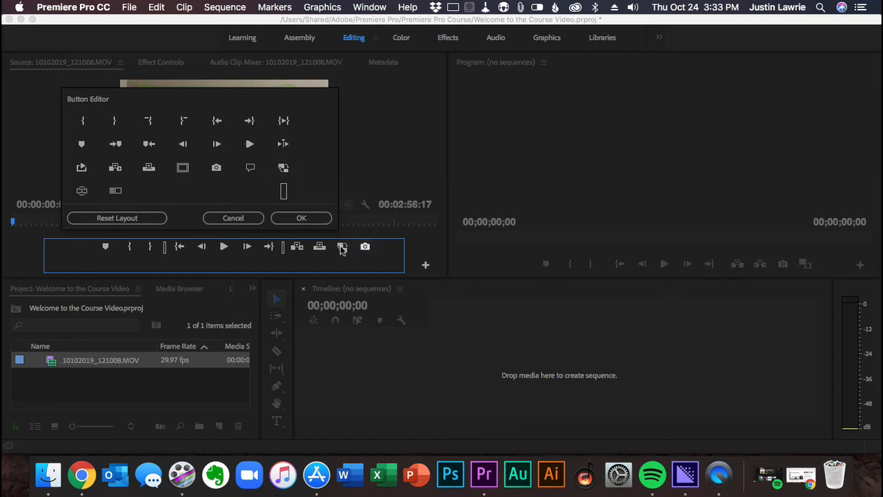
pyautogui.click(300, 218)
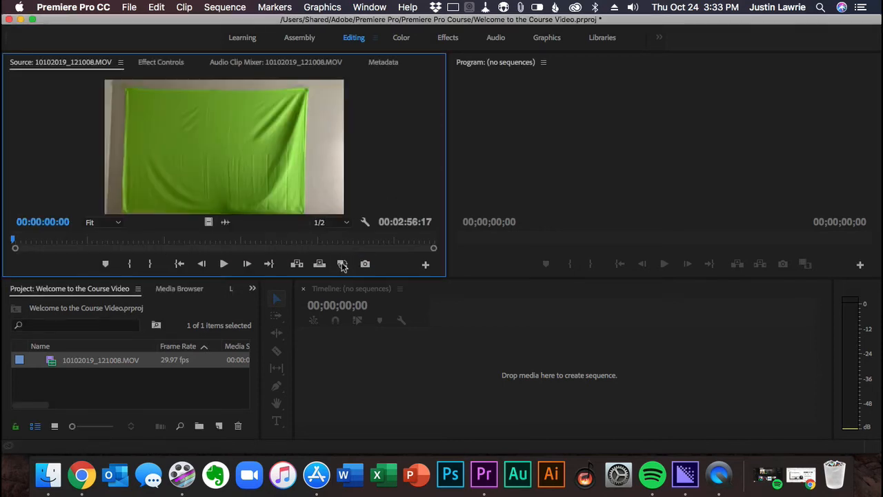
# Step: Add the Toggle Proxies button to the Program monitor's controls, just before Export Frame
pyautogui.click(862, 266)
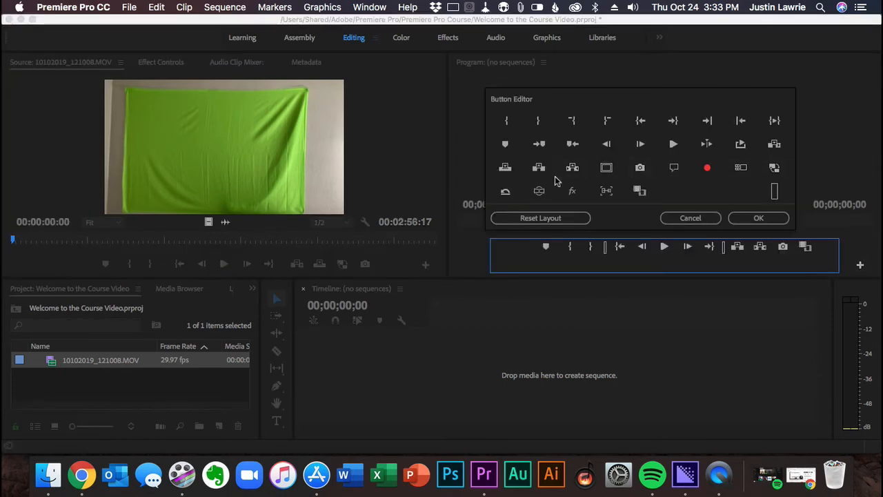
pyautogui.moveTo(775, 168); pyautogui.dragTo(786, 246)
pyautogui.click(758, 219)
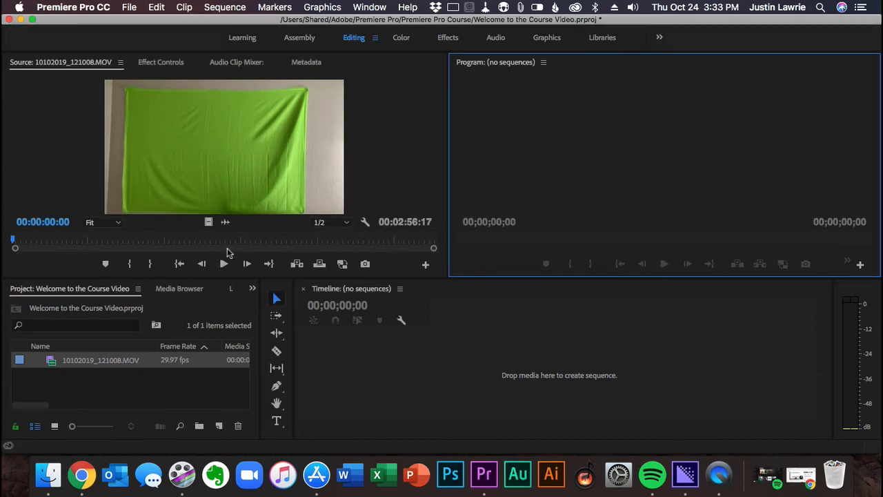
# Step: Turn on proxy display for the clip in the Source monitor and play its opening part
pyautogui.click(365, 264)
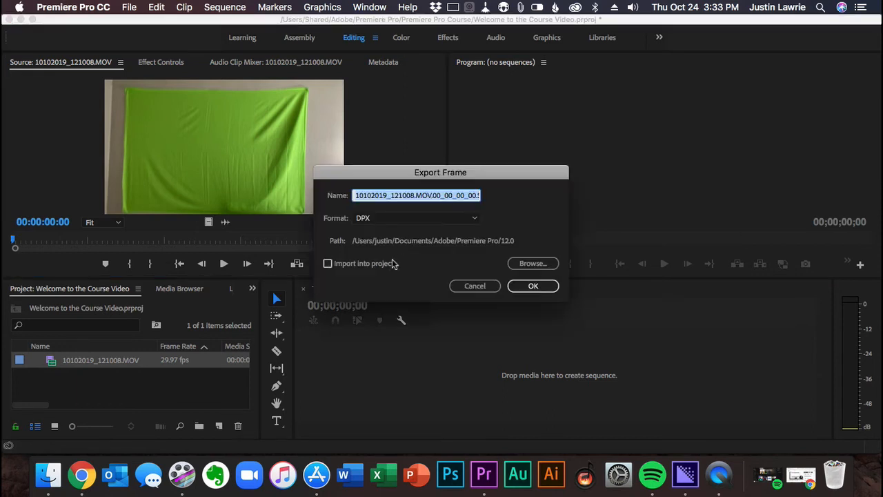
pyautogui.click(475, 286)
pyautogui.click(342, 264)
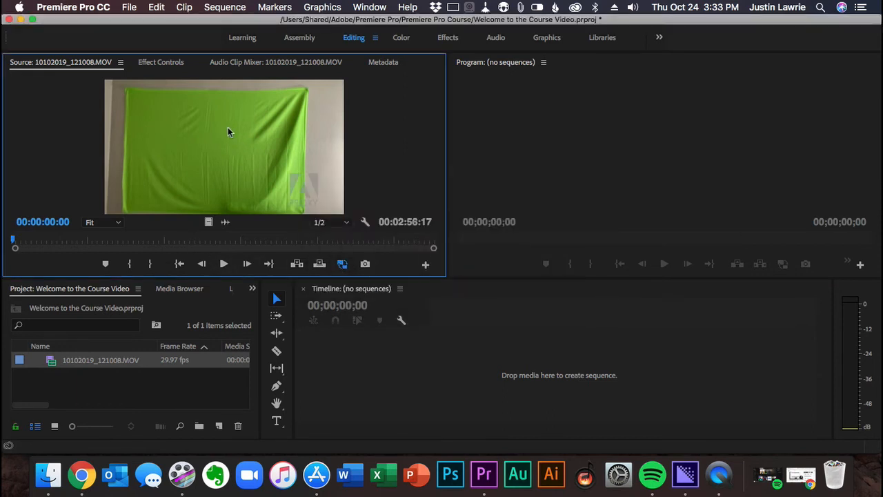
pyautogui.click(223, 264)
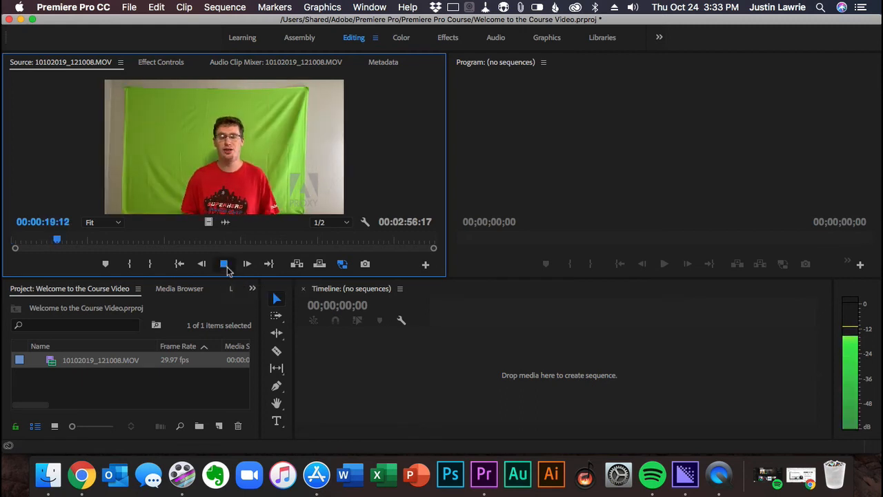
pyautogui.click(224, 264)
# Step: Scrub through the clip in the Source monitor with proxies off and with proxies on to compare them
pyautogui.moveTo(63, 239); pyautogui.dragTo(129, 255)
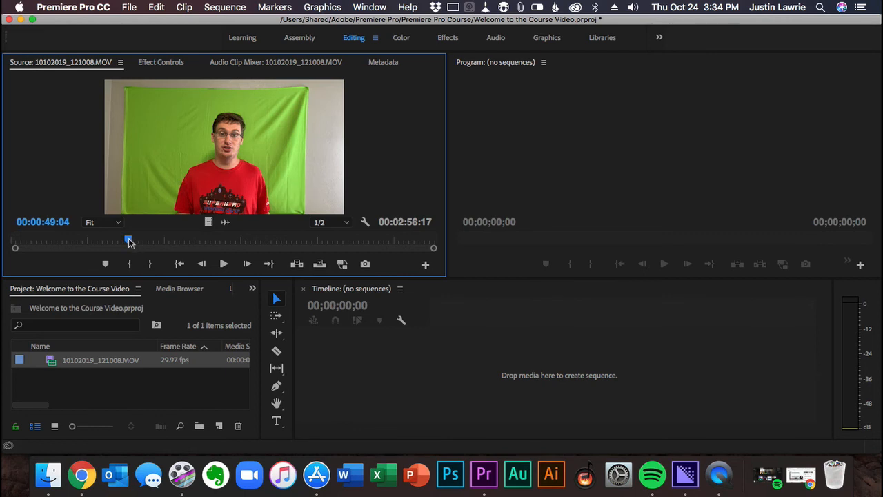
pyautogui.moveTo(129, 243); pyautogui.dragTo(192, 241)
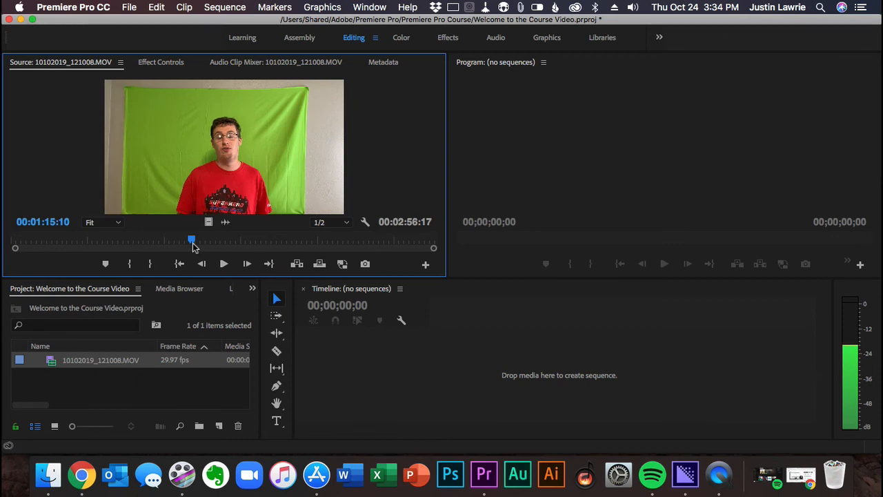
pyautogui.click(343, 264)
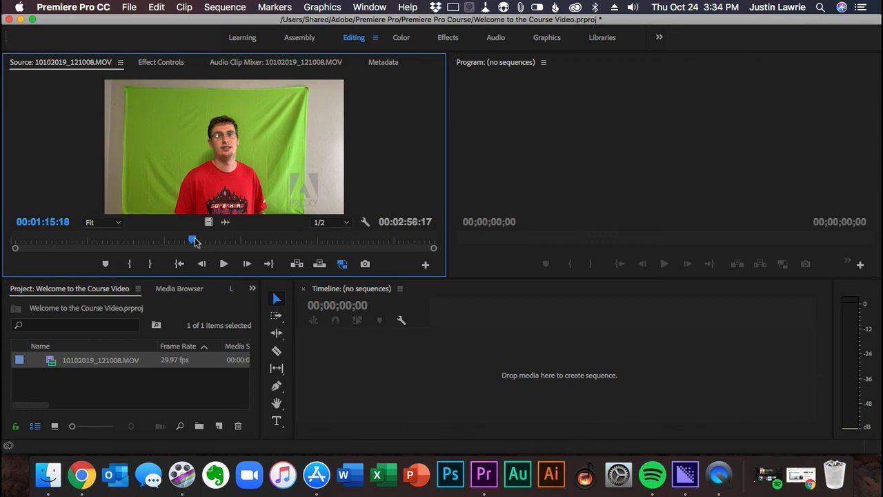
pyautogui.moveTo(196, 241); pyautogui.dragTo(241, 243)
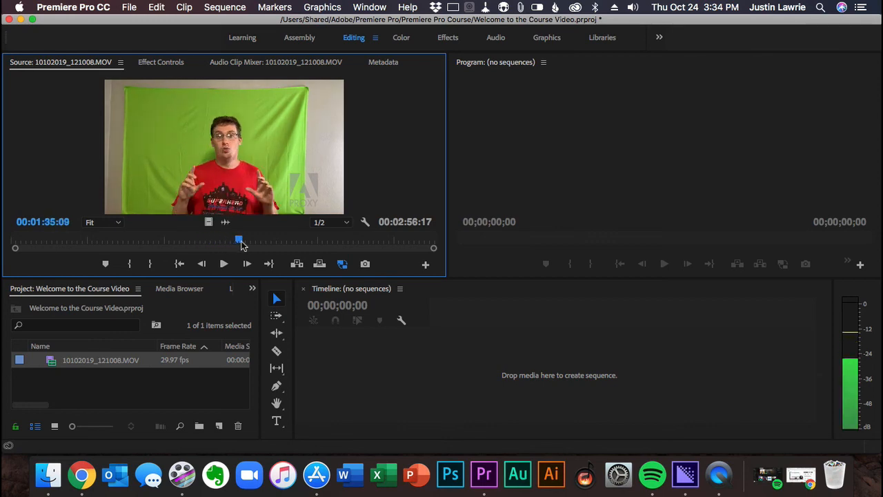